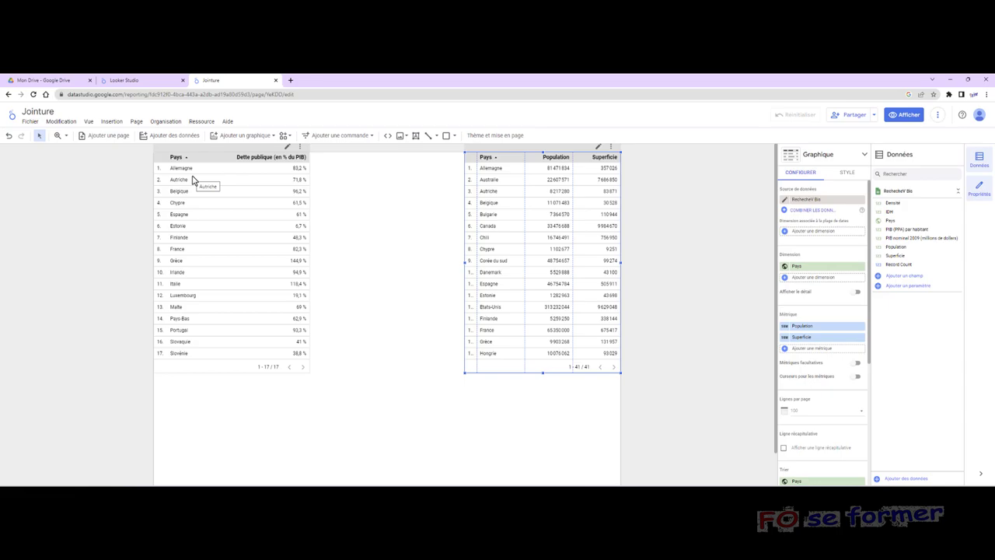
Switch to Google Drive and open the RechecheV Bis and completer-des-donnees-automatiquement_exercice spreadsheets
{"action": "left_click", "coordinate": [427, 338]}
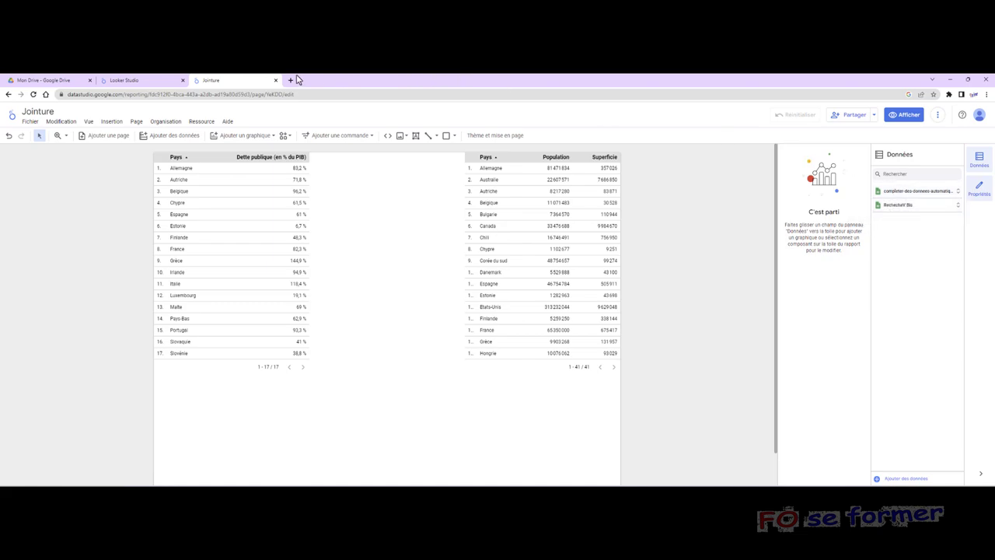
{"action": "left_click", "coordinate": [64, 79]}
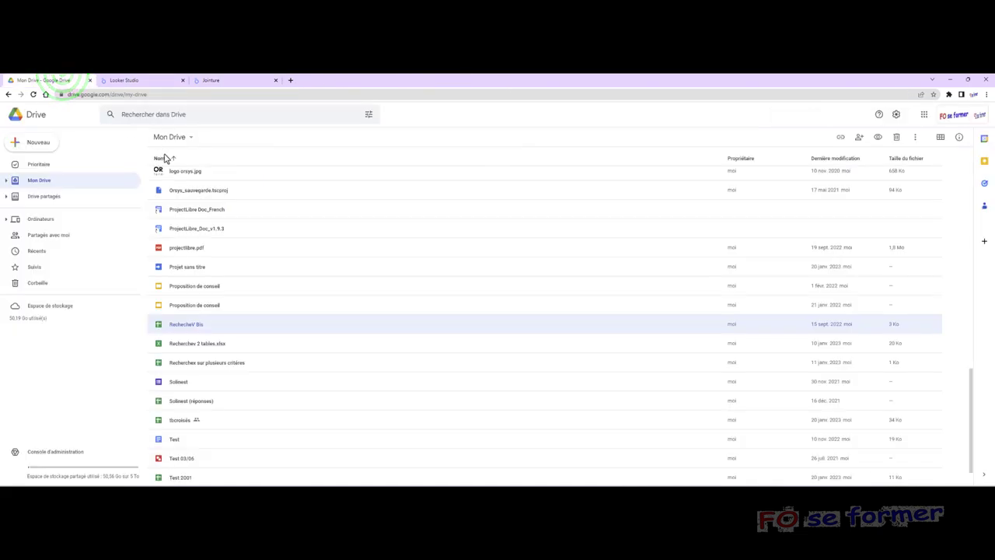
{"action": "double_click", "coordinate": [231, 325]}
{"action": "left_click", "coordinate": [66, 78]}
{"action": "scroll", "coordinate": [264, 291], "scroll_direction": "up", "scroll_amount": 5}
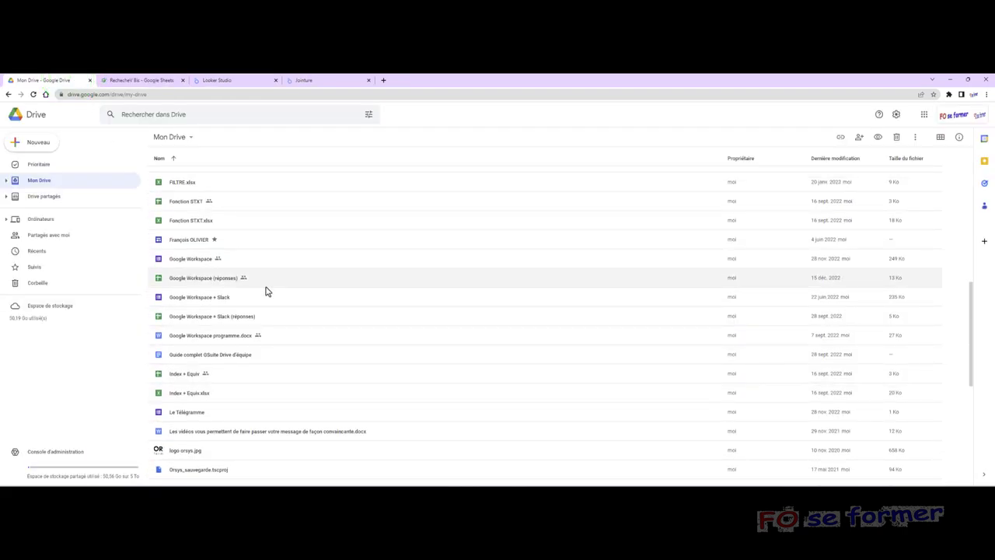
{"action": "scroll", "coordinate": [259, 231], "scroll_direction": "up", "scroll_amount": 5}
{"action": "scroll", "coordinate": [268, 277], "scroll_direction": "down", "scroll_amount": 3}
{"action": "double_click", "coordinate": [315, 341]}
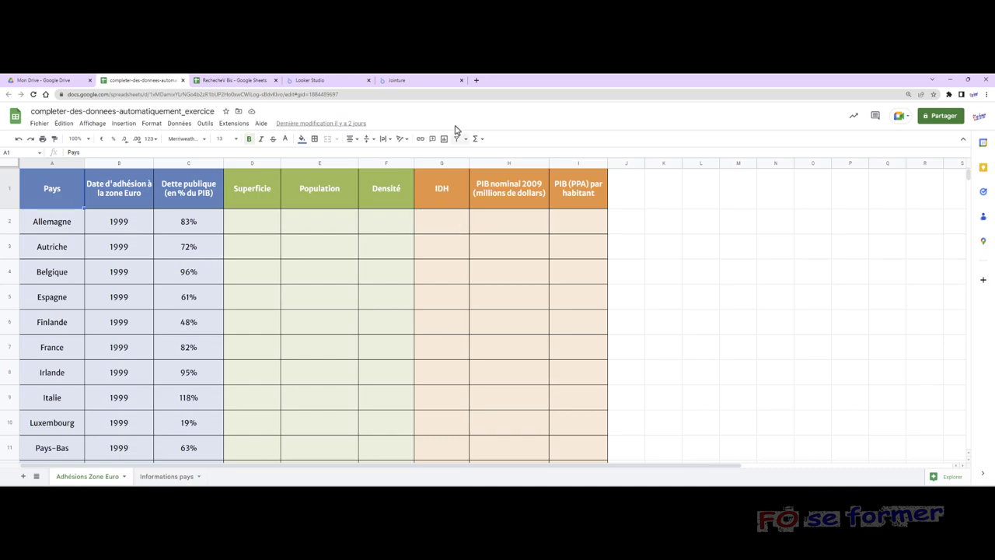
Compare the country columns of the two source spreadsheets, close both and return to the Jointure report in Looker Studio
{"action": "left_click", "coordinate": [214, 80]}
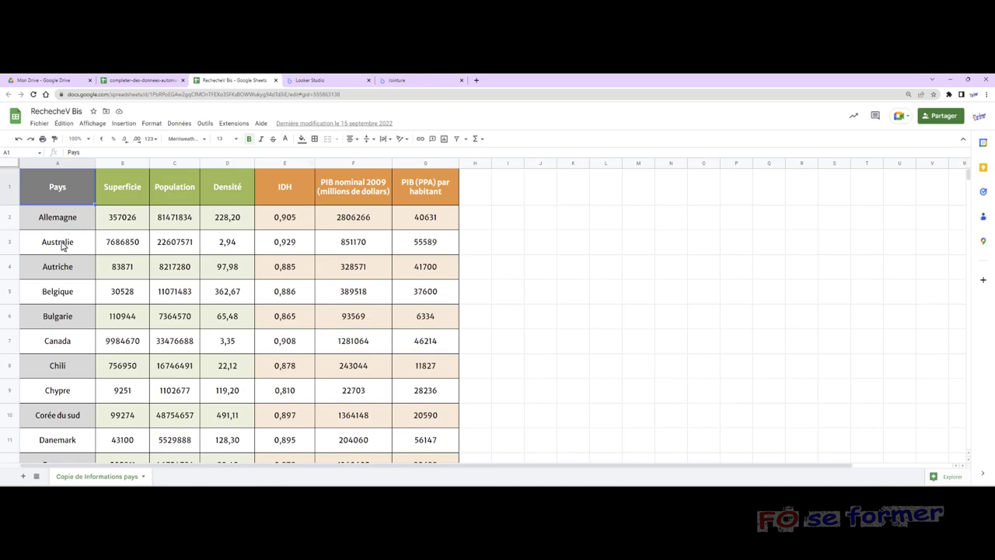
{"action": "left_click", "coordinate": [129, 81]}
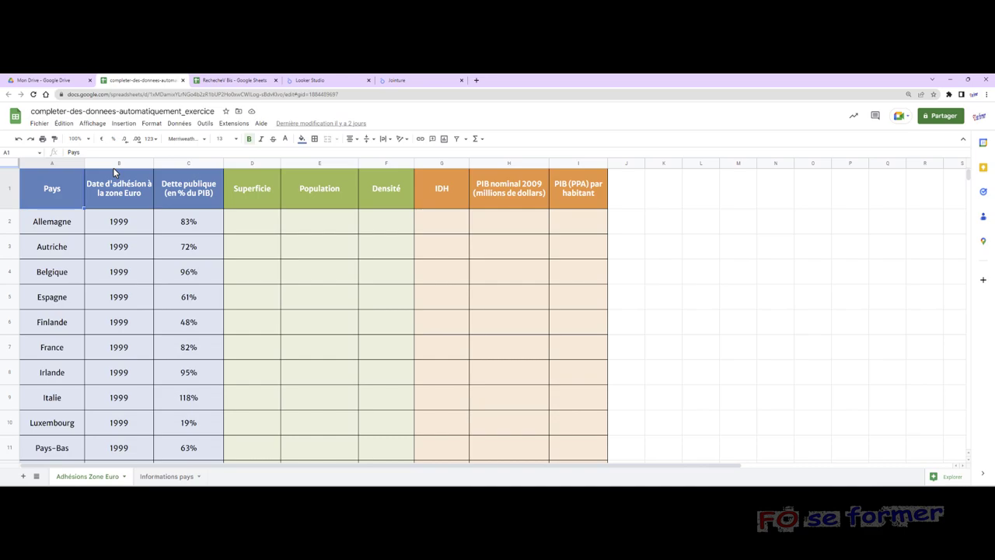
{"action": "left_click", "coordinate": [183, 80]}
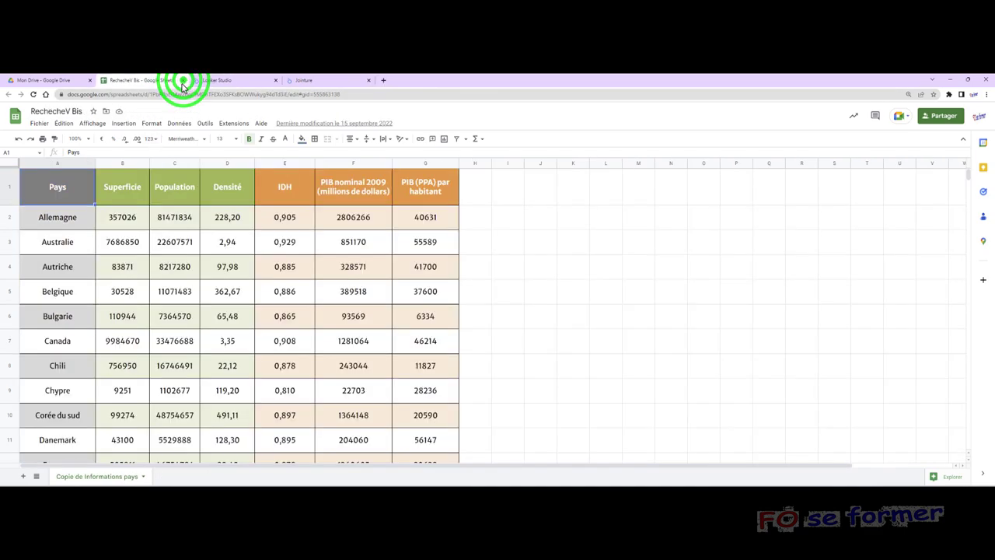
{"action": "left_click", "coordinate": [183, 81]}
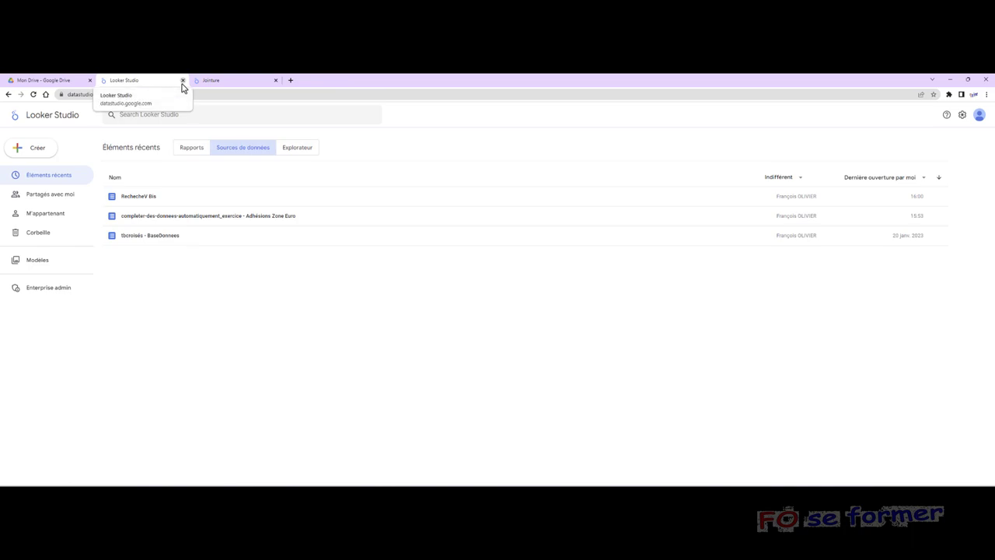
{"action": "left_click", "coordinate": [231, 83]}
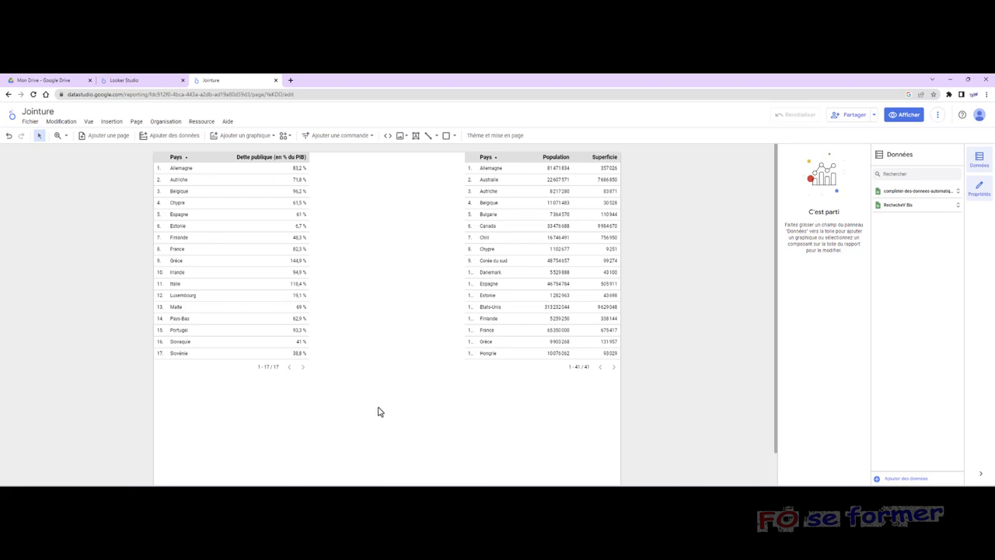
{"action": "left_click", "coordinate": [261, 189]}
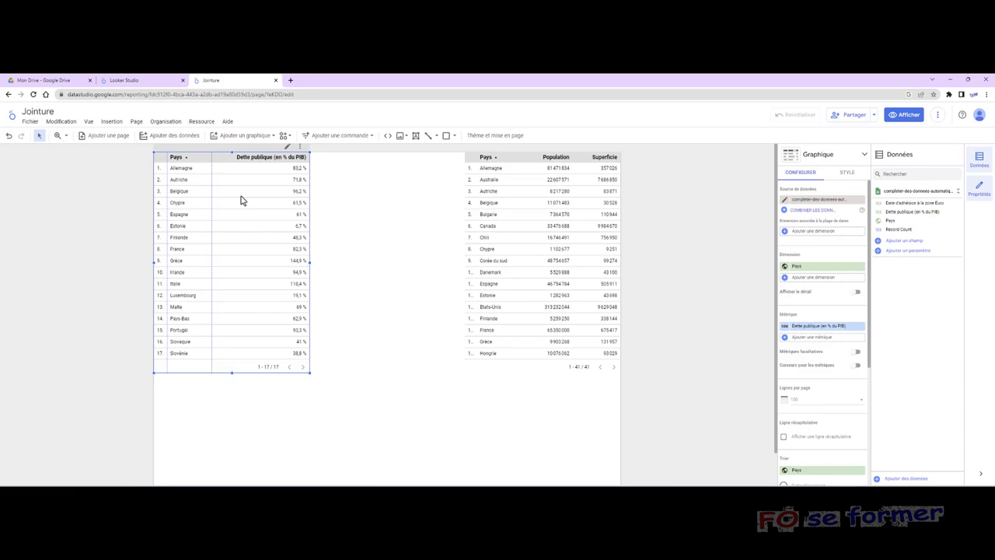
{"action": "left_click", "coordinate": [829, 216]}
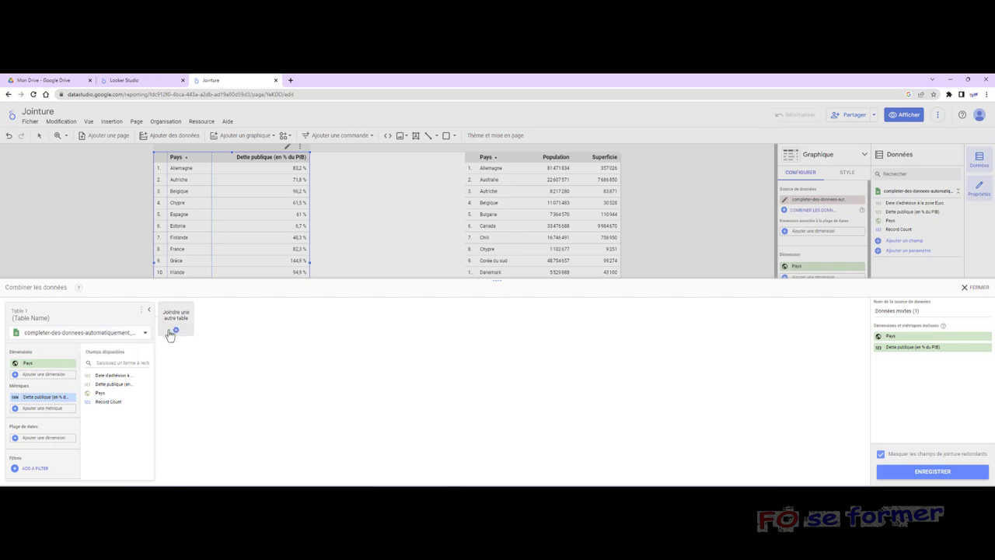
{"action": "left_click", "coordinate": [966, 287]}
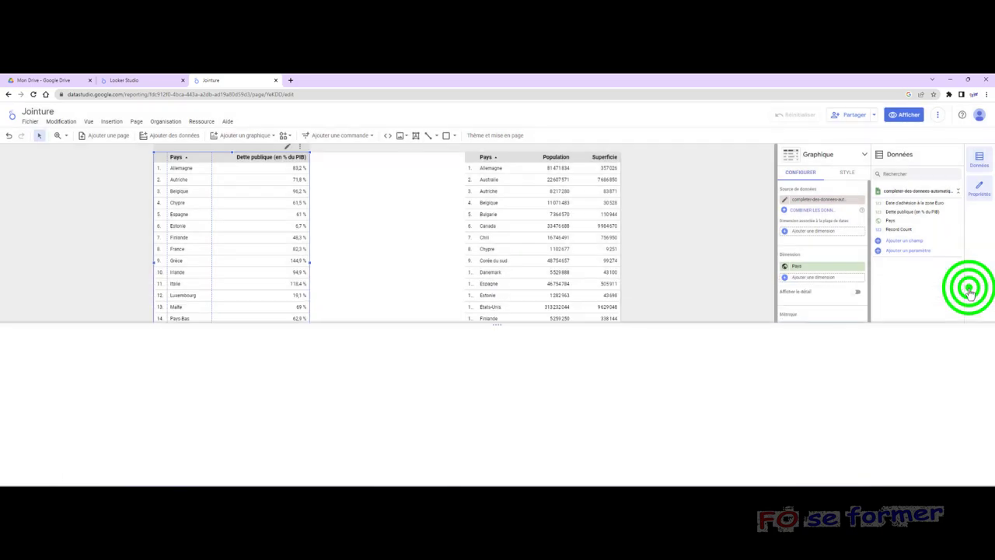
{"action": "right_click", "coordinate": [392, 212]}
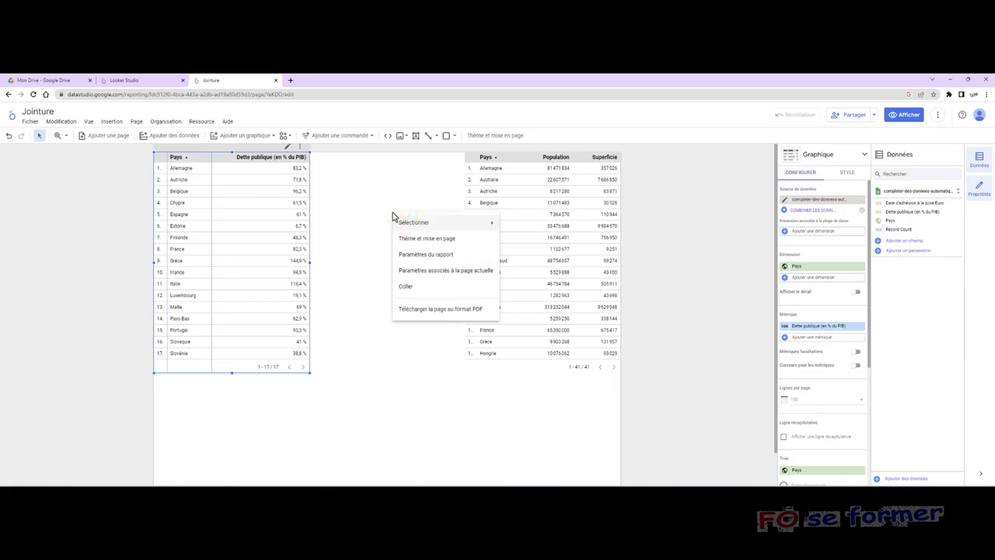
{"action": "mouse_move", "coordinate": [418, 222]}
{"action": "left_click", "coordinate": [523, 261]}
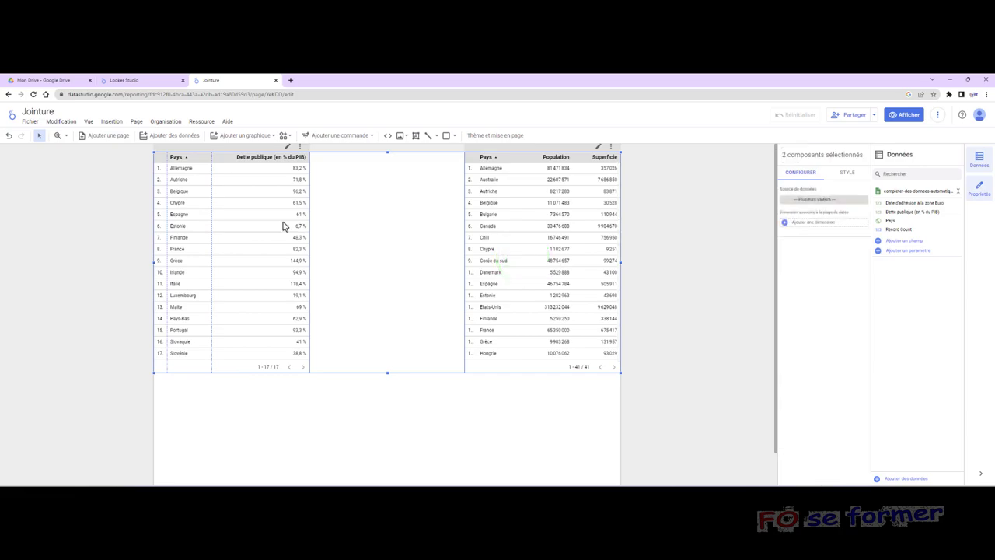
{"action": "right_click", "coordinate": [249, 214]}
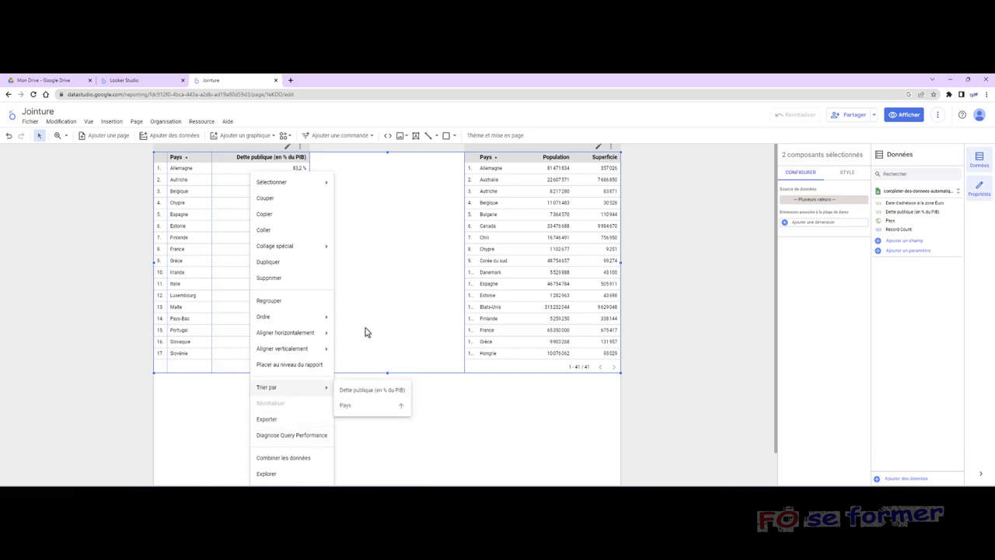
{"action": "left_click", "coordinate": [406, 348]}
{"action": "left_click", "coordinate": [408, 386]}
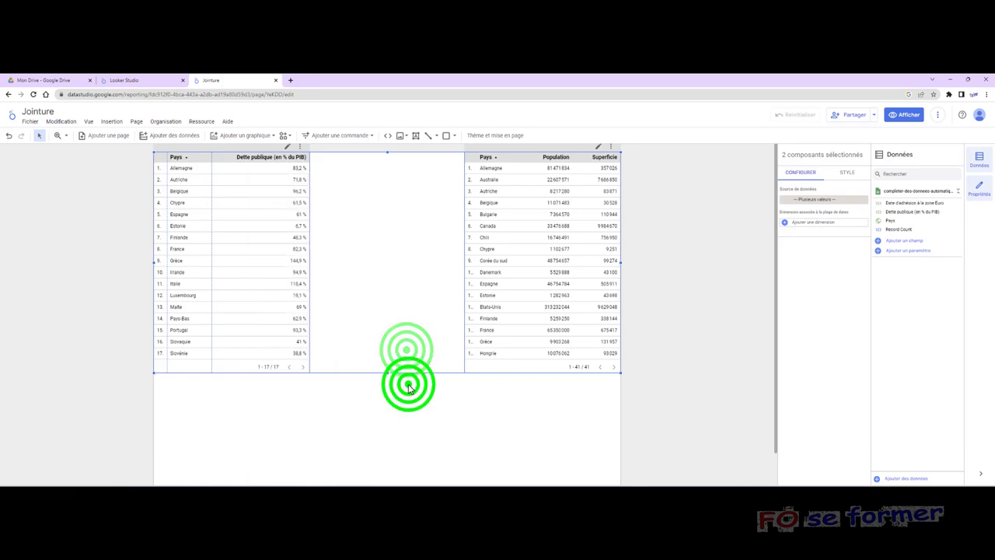
Create a new data combination for the report, joining RechecheV Bis as second table to the completer-des-donnees-automatiquement source
{"action": "left_click", "coordinate": [204, 122]}
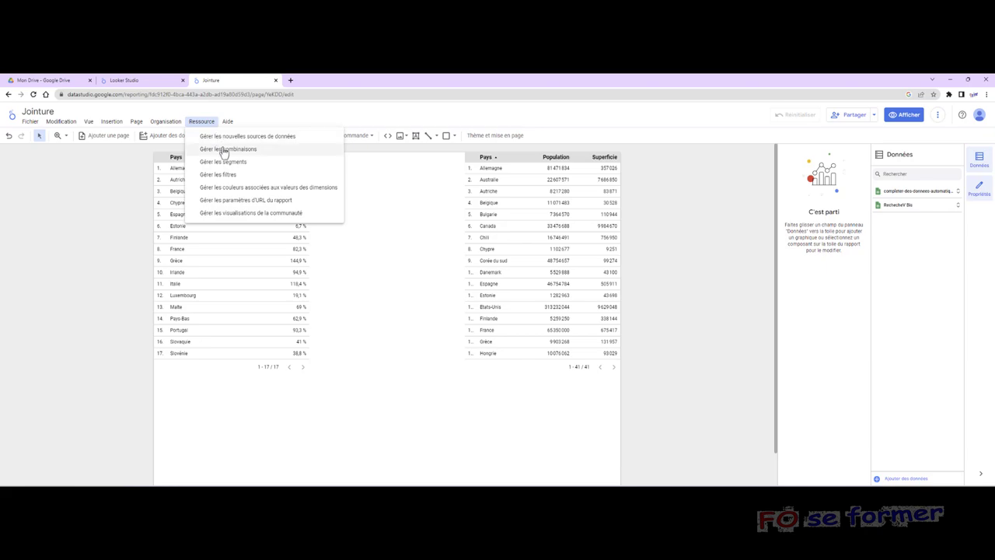
{"action": "left_click", "coordinate": [223, 149]}
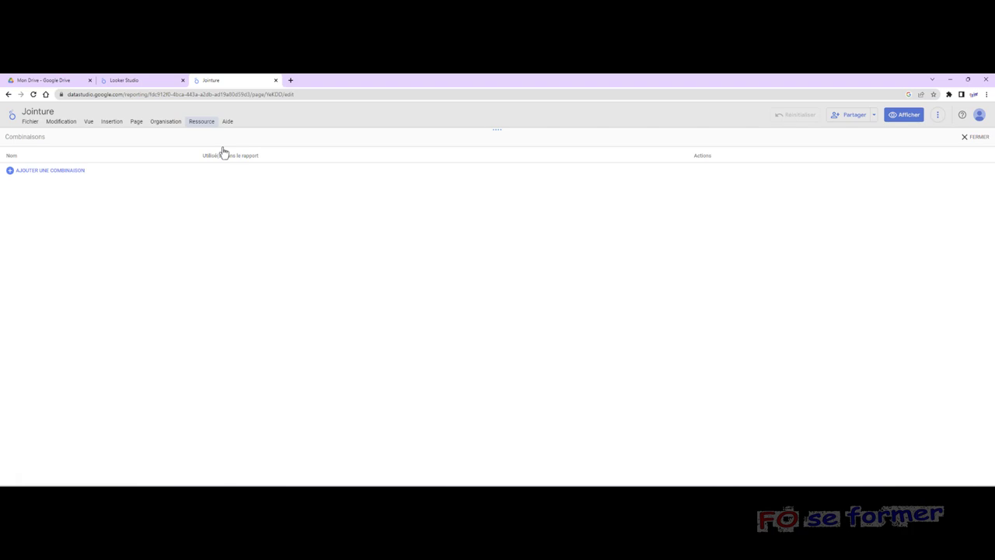
{"action": "left_click", "coordinate": [49, 170]}
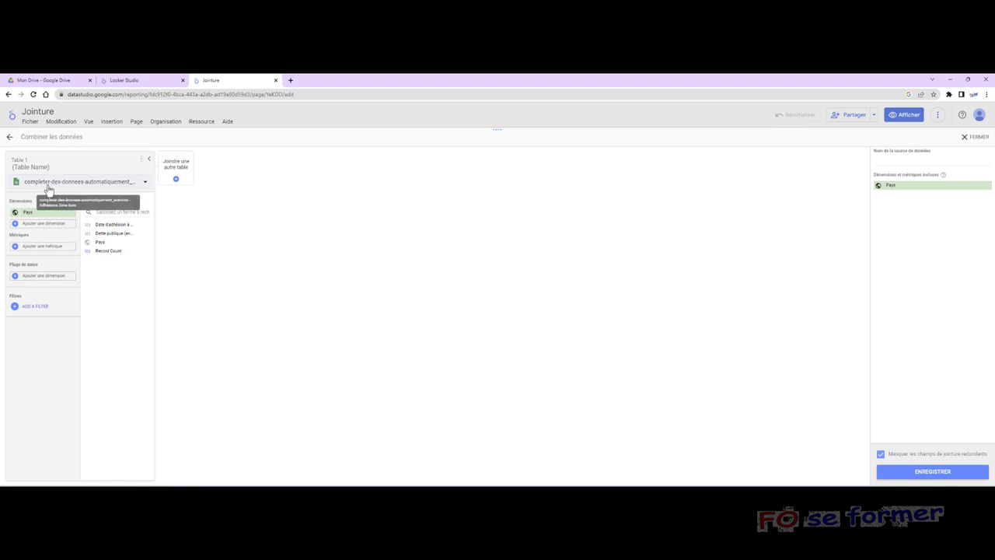
{"action": "left_click", "coordinate": [178, 181]}
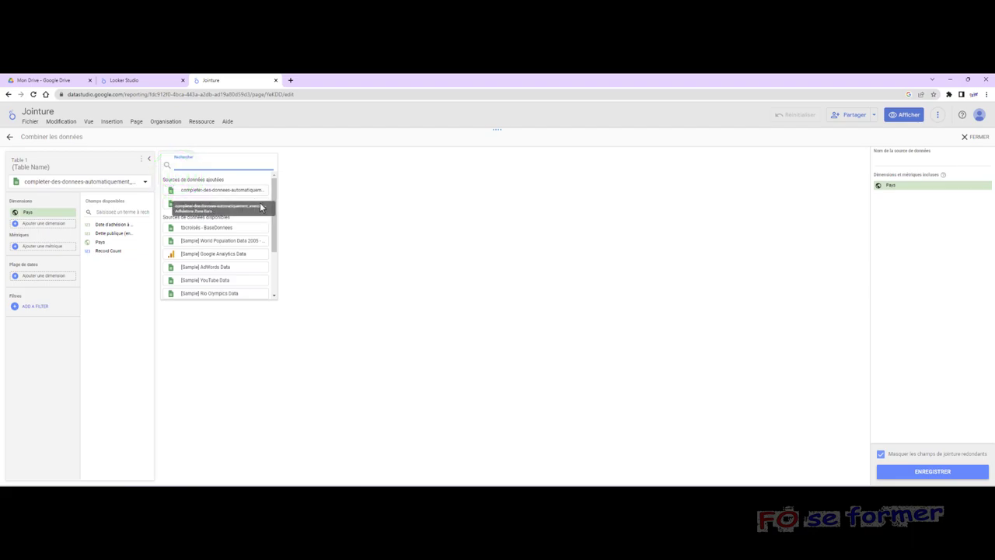
{"action": "left_click", "coordinate": [256, 204]}
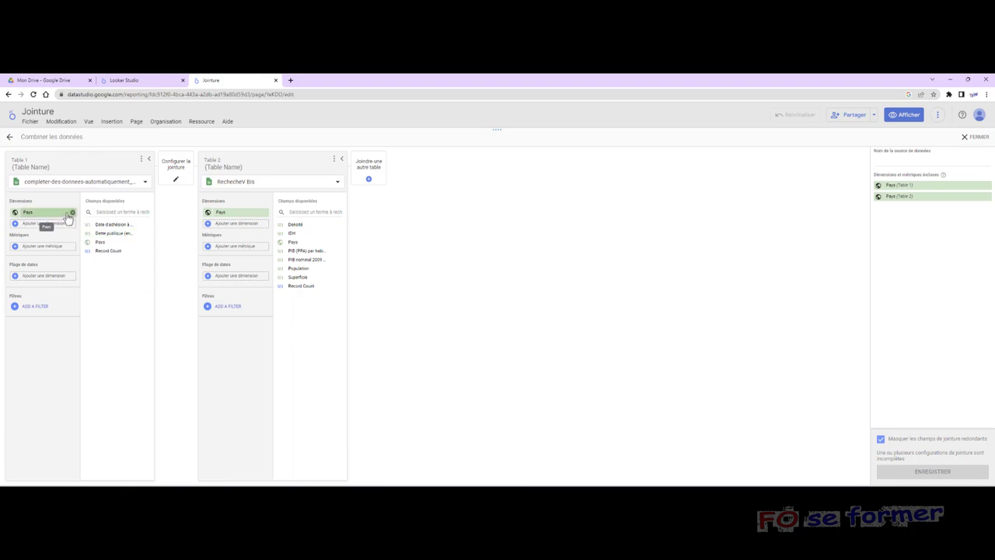
Name the first table of the combination "Compléter des données" and the second one "RechercheV Bis"
{"action": "left_click", "coordinate": [55, 168]}
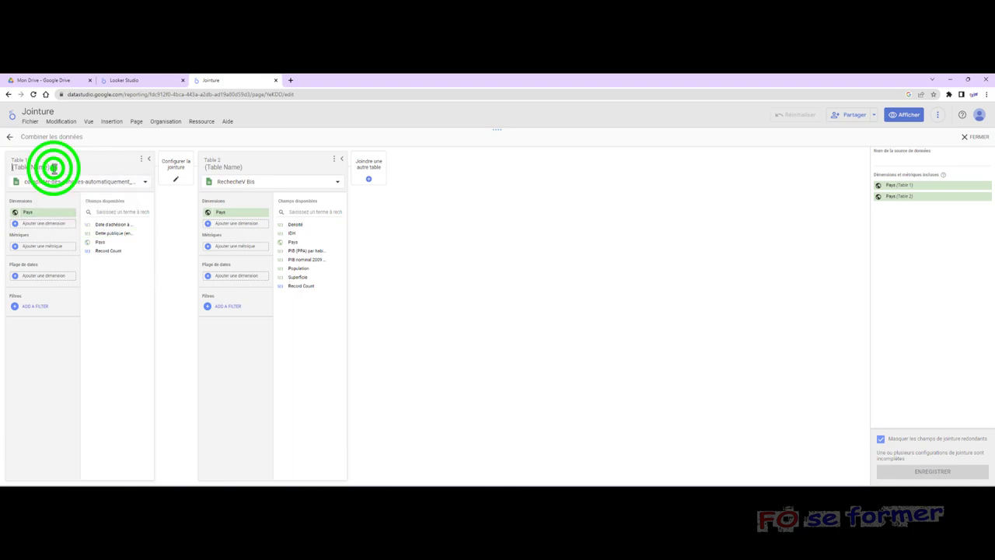
{"action": "type", "text": "Compléter des données"}
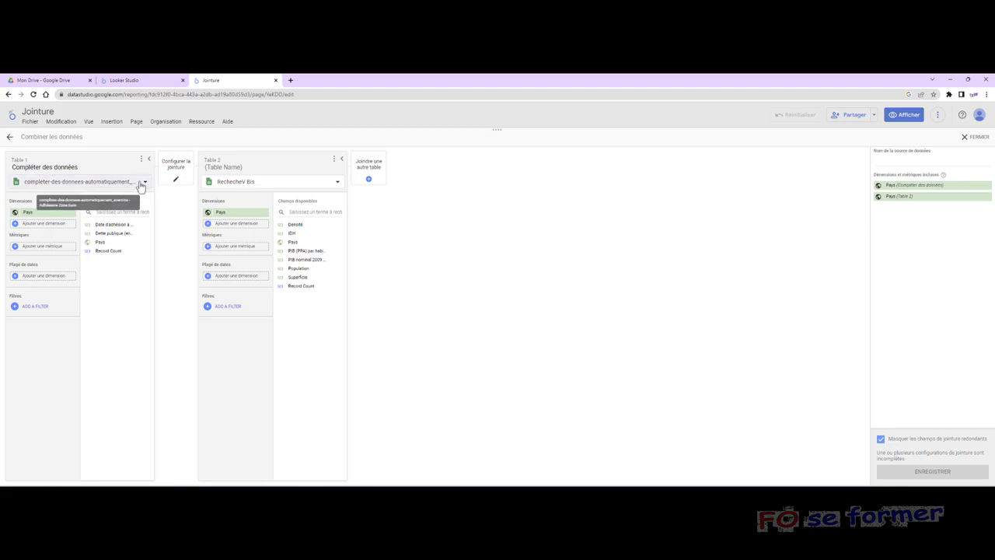
{"action": "left_click", "coordinate": [242, 168]}
{"action": "type", "text": "RechercheV Bis"}
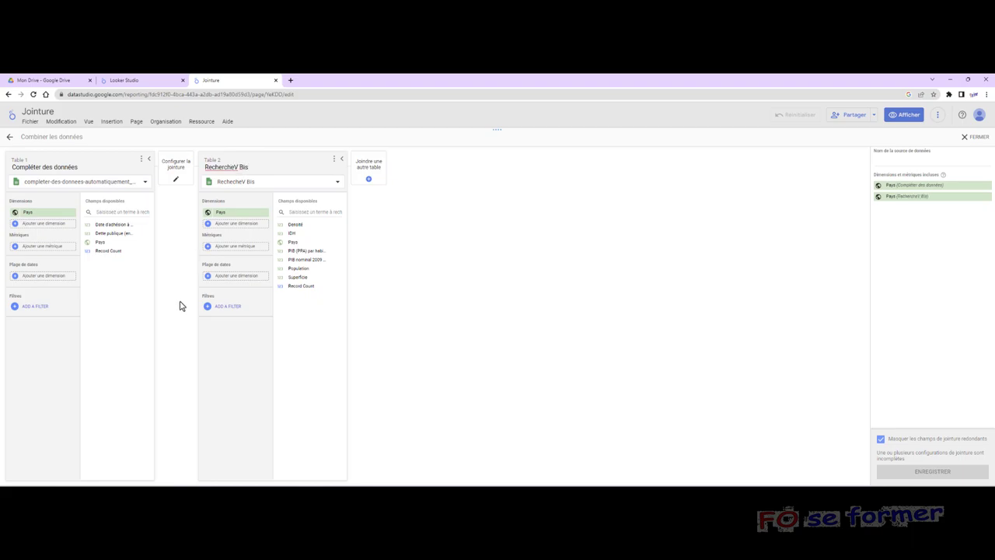
In the first table, use Date d'adhésion à la zone Euro as date range and add Dette publique (en % du PIB) as a dimension
{"action": "left_click", "coordinate": [116, 289]}
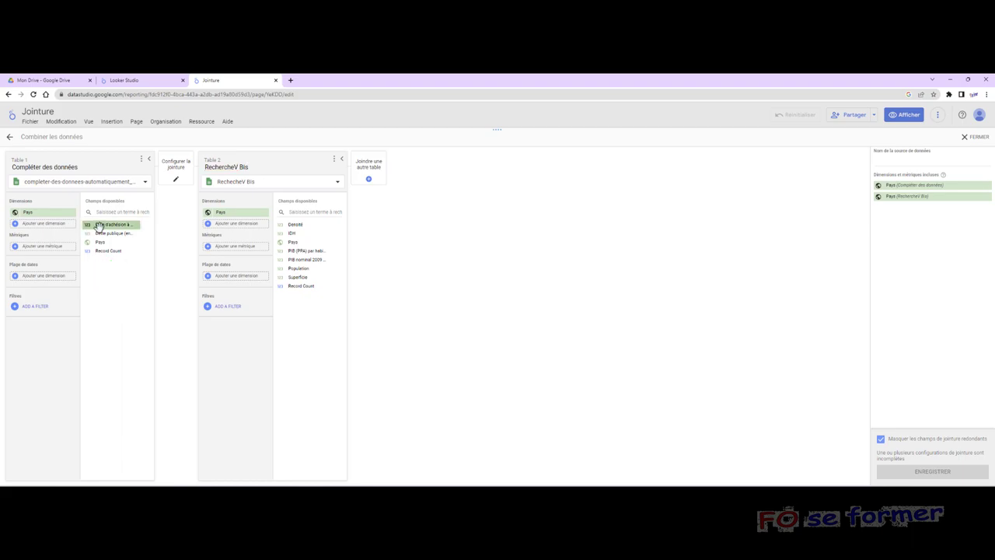
{"action": "left_click_drag", "start_coordinate": [111, 224], "coordinate": [45, 286]}
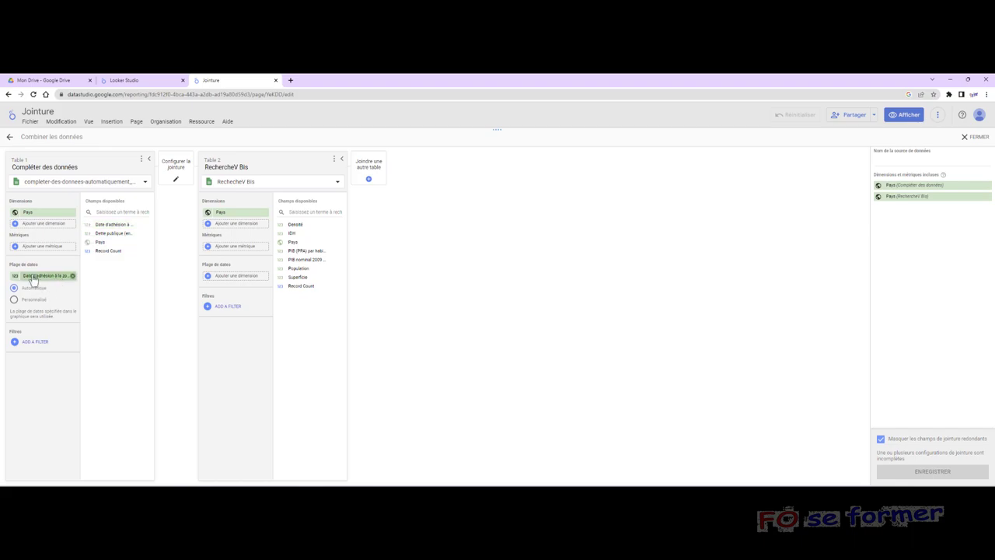
{"action": "left_click", "coordinate": [16, 276]}
{"action": "left_click", "coordinate": [105, 332]}
{"action": "left_click_drag", "start_coordinate": [114, 235], "coordinate": [48, 230]}
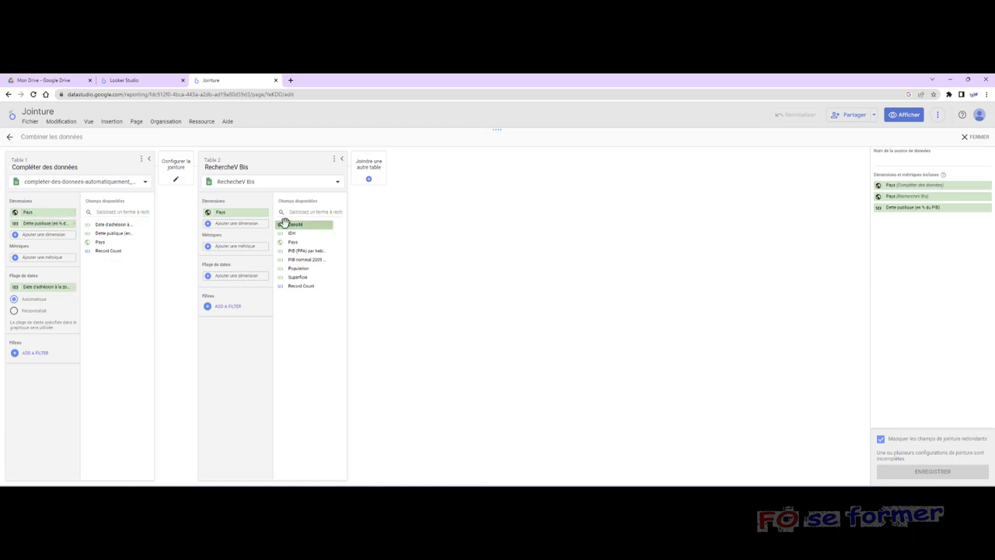
Add Densité, Population and Superficie as dimensions of the RechercheV Bis table
{"action": "left_click_drag", "start_coordinate": [299, 225], "coordinate": [253, 246]}
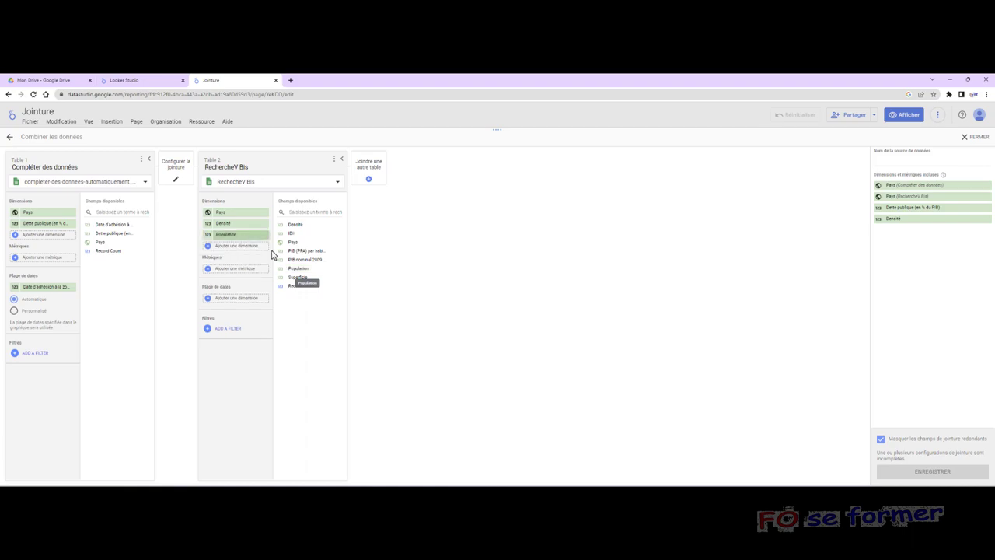
{"action": "left_click_drag", "start_coordinate": [306, 277], "coordinate": [292, 244]}
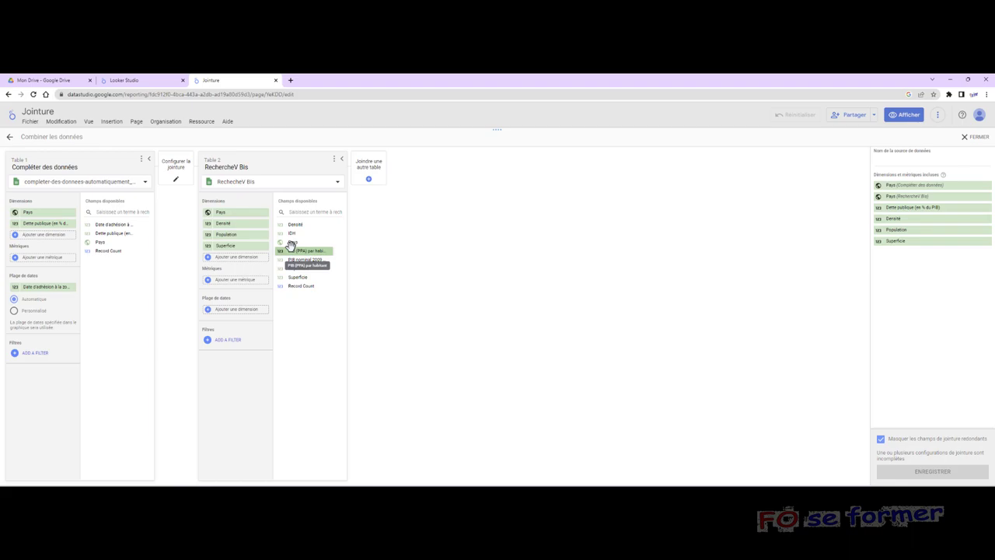
{"action": "left_click_drag", "start_coordinate": [291, 244], "coordinate": [264, 210]}
Name the combined data source "Source Combinée" and open the join configuration between the two tables
{"action": "left_click", "coordinate": [880, 163]}
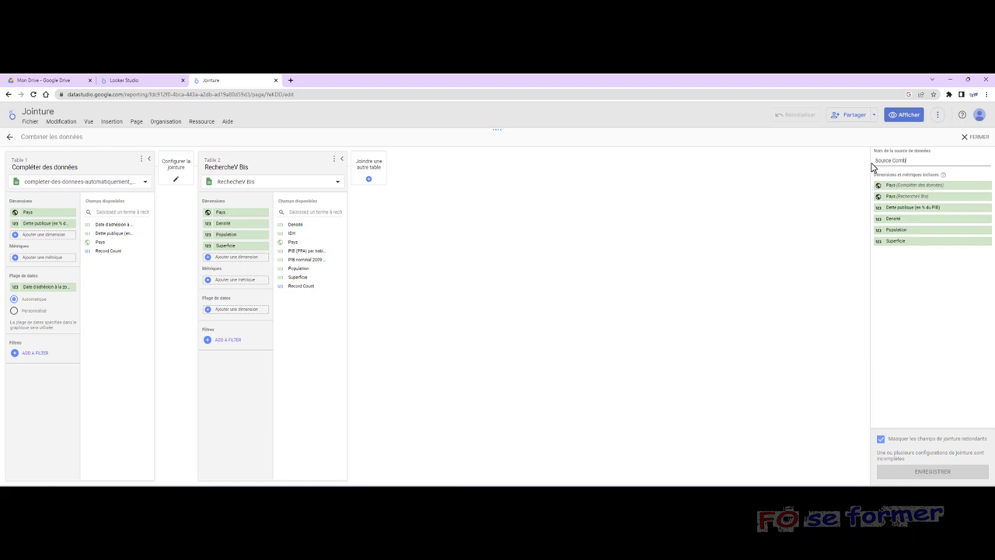
{"action": "left_click", "coordinate": [492, 269]}
{"action": "left_click", "coordinate": [177, 179]}
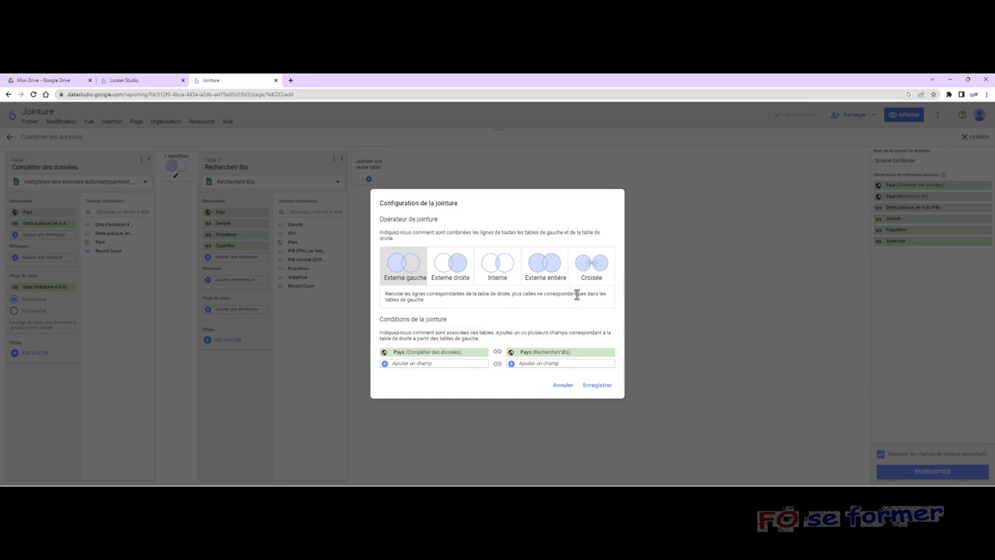
Try the join operators Externe droite, Interne, Externe entière and Croisée in turn
{"action": "left_click", "coordinate": [455, 264]}
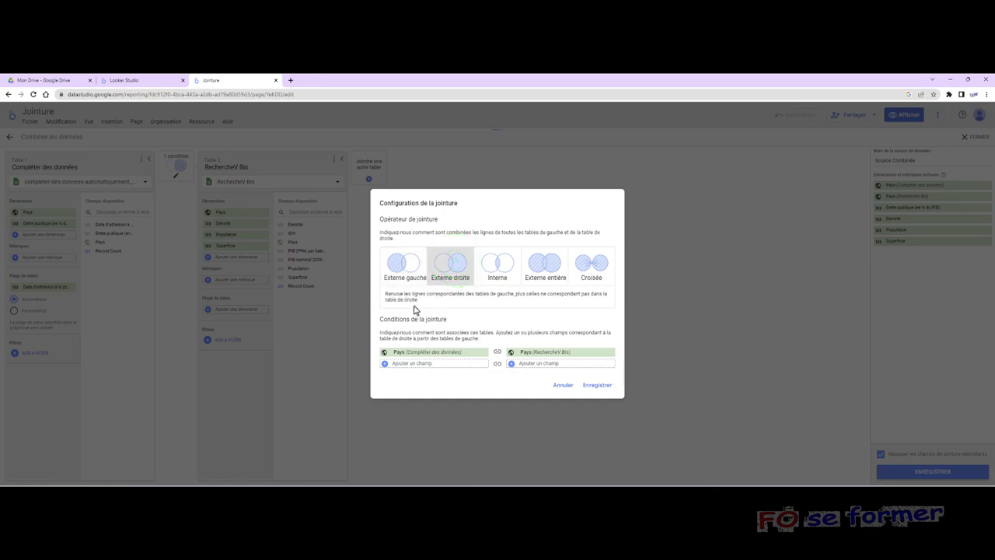
{"action": "left_click", "coordinate": [493, 265]}
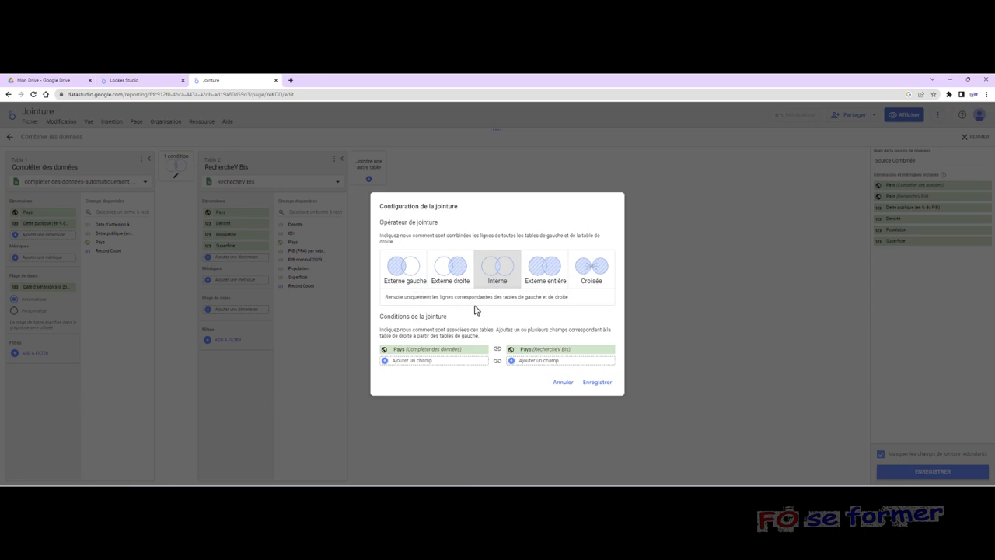
{"action": "left_click", "coordinate": [543, 283]}
{"action": "left_click", "coordinate": [588, 272]}
Set the join operator to Externe gauche with Pays as the matching field of both tables, and save the join
{"action": "left_click", "coordinate": [395, 270]}
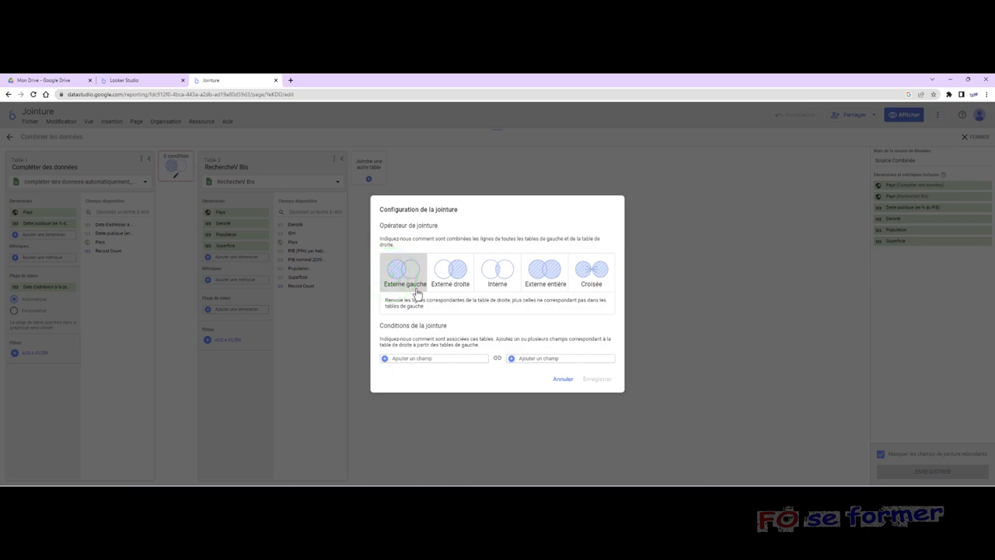
{"action": "left_click", "coordinate": [411, 360]}
{"action": "left_click", "coordinate": [433, 385]}
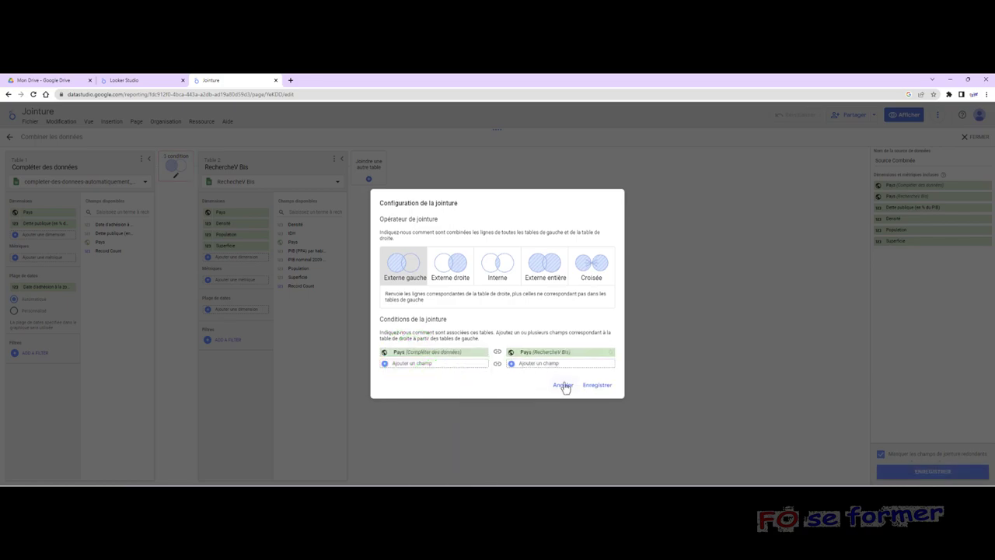
{"action": "left_click", "coordinate": [597, 385]}
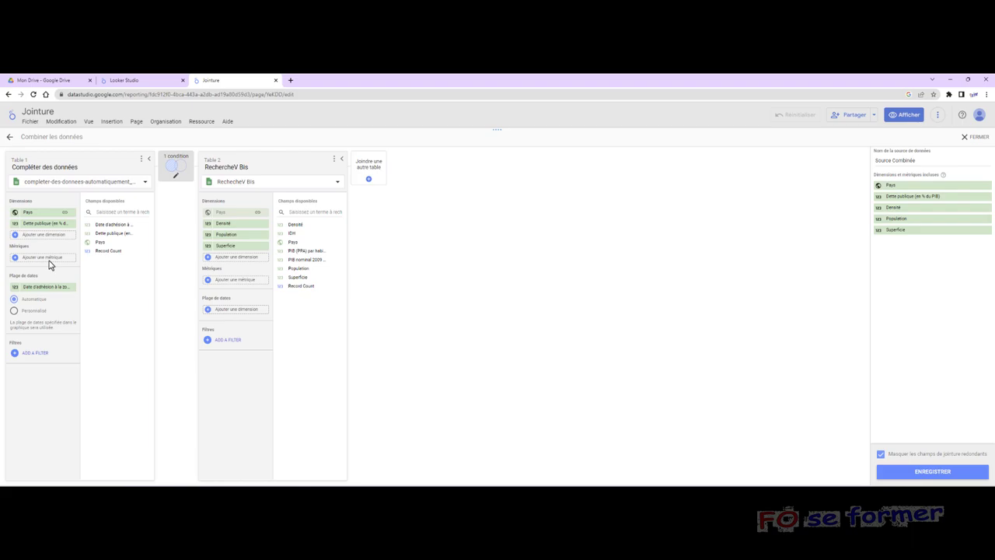
Add Record Count as a metric to both joined tables, then save the combined source and return to the report
{"action": "left_click_drag", "start_coordinate": [104, 251], "coordinate": [43, 258]}
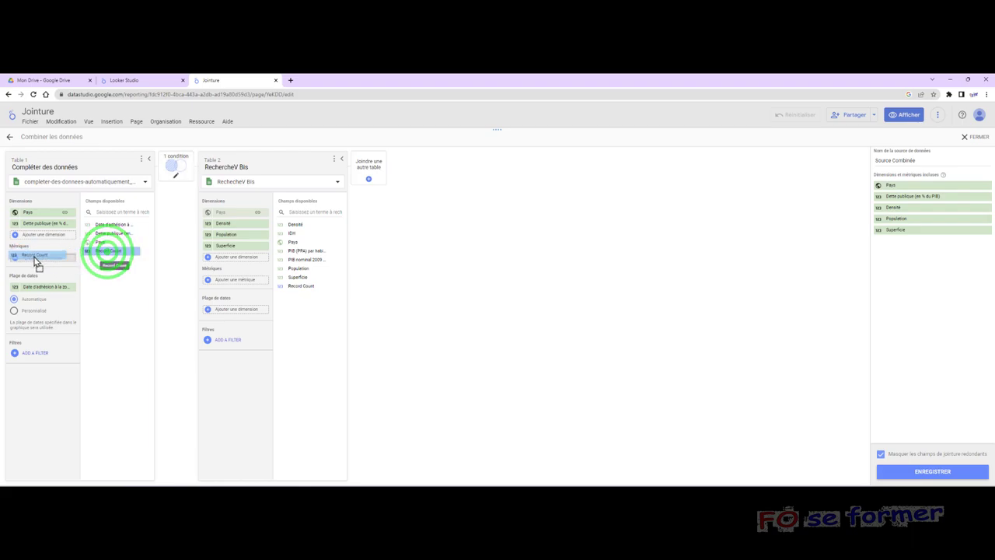
{"action": "left_click_drag", "start_coordinate": [301, 286], "coordinate": [234, 287]}
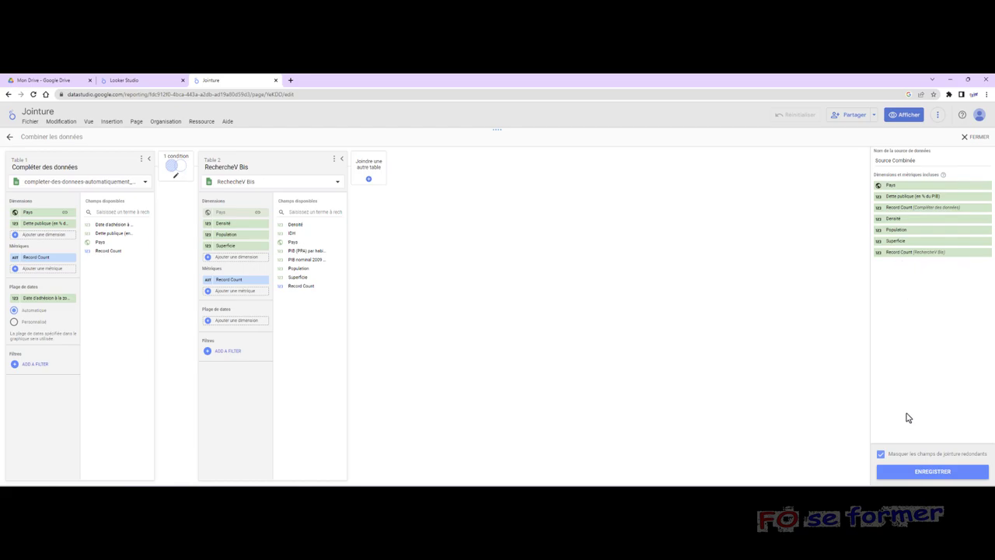
{"action": "left_click", "coordinate": [932, 471]}
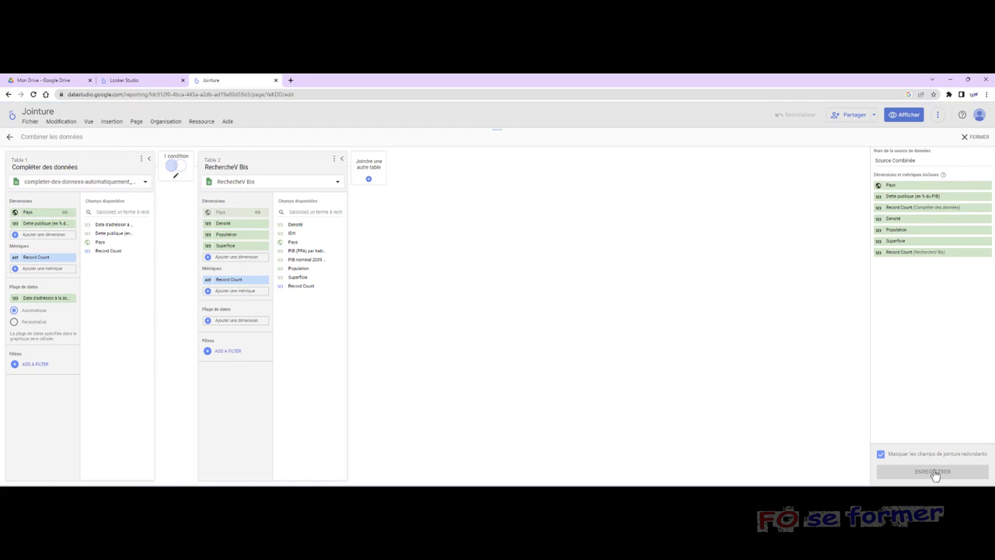
{"action": "left_click", "coordinate": [983, 143]}
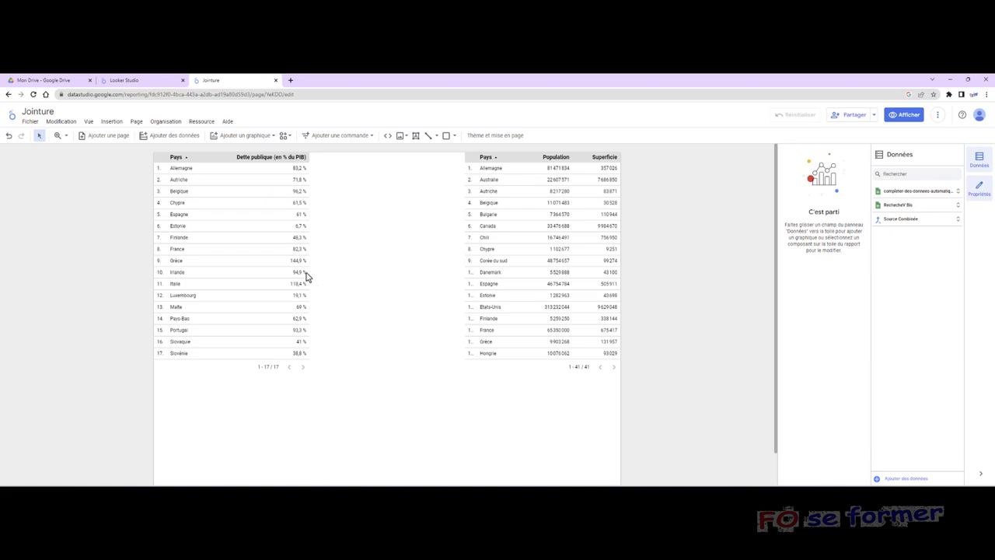
Switch the Dette publique table's data source to Source Combinée and widen its Dette publique (en % du PIB) column
{"action": "left_click", "coordinate": [222, 169]}
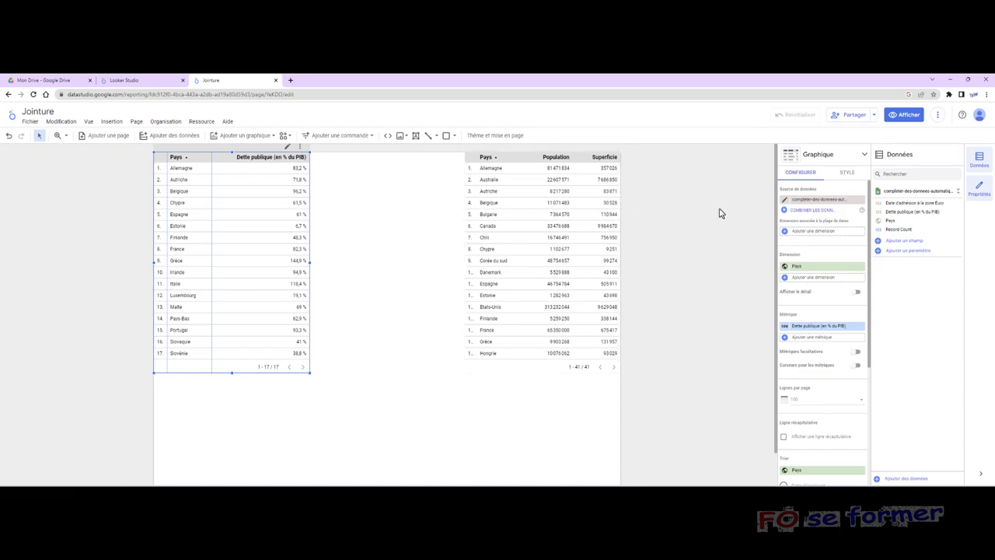
{"action": "left_click", "coordinate": [823, 204]}
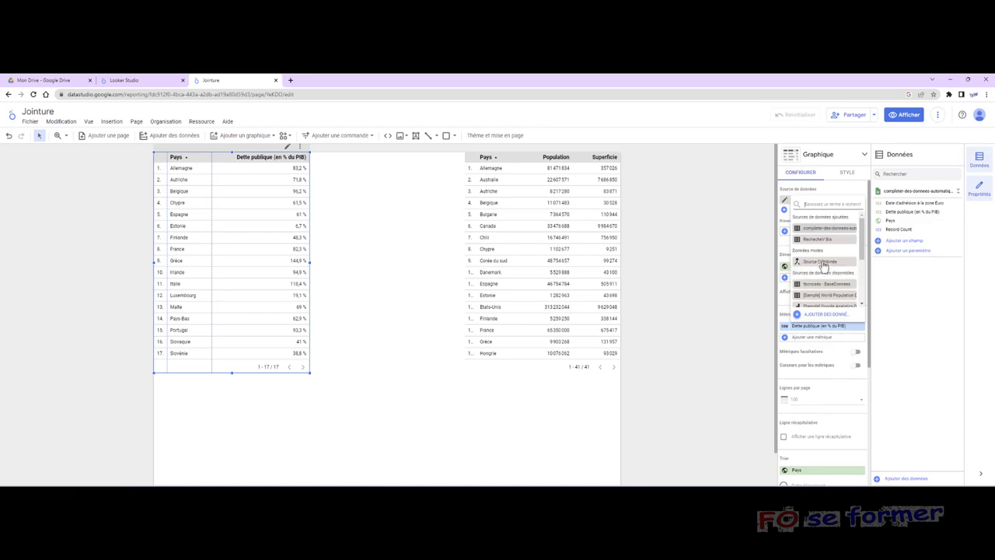
{"action": "left_click", "coordinate": [823, 262]}
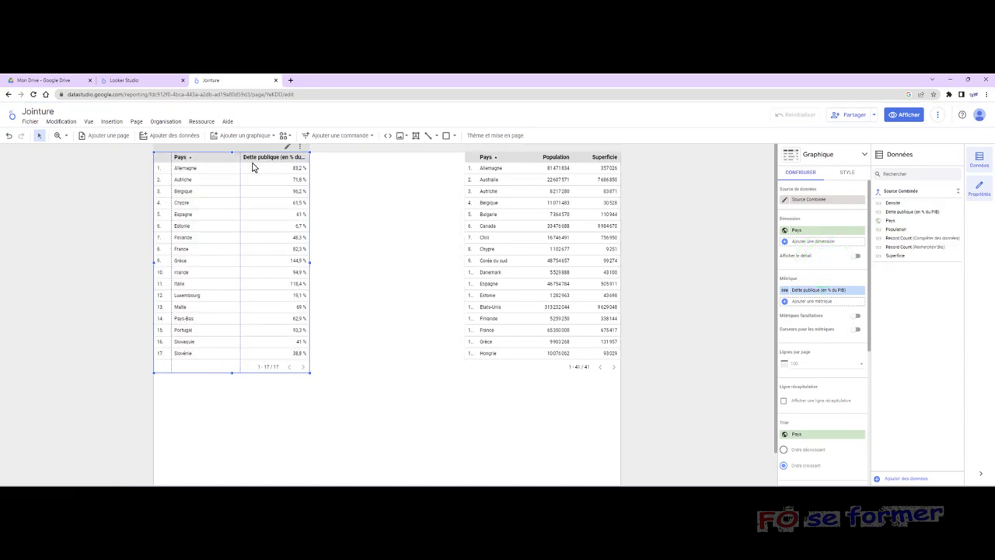
{"action": "left_click_drag", "start_coordinate": [240, 161], "coordinate": [211, 161]}
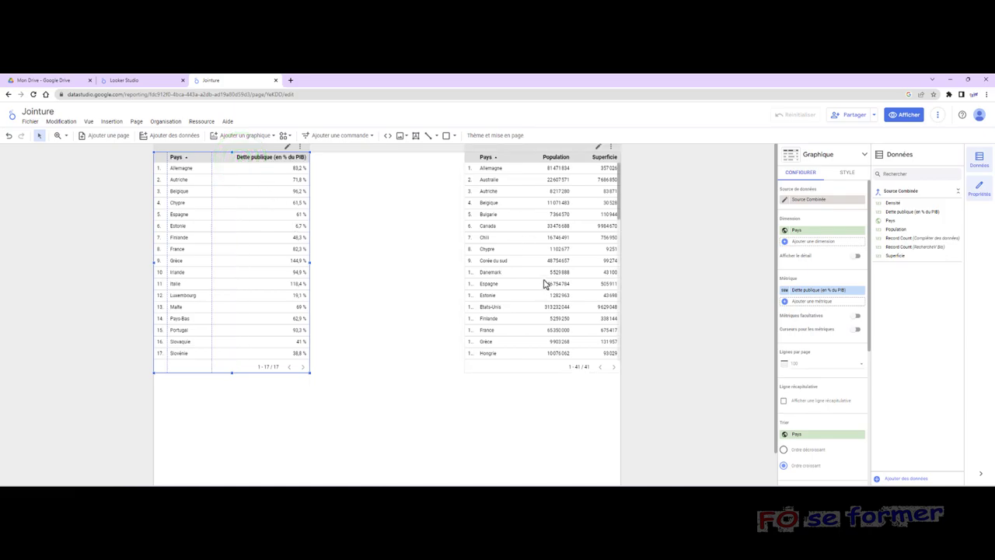
Switch the Population and Superficie table's data source to Source Combinée and widen its row number column
{"action": "left_click", "coordinate": [530, 164]}
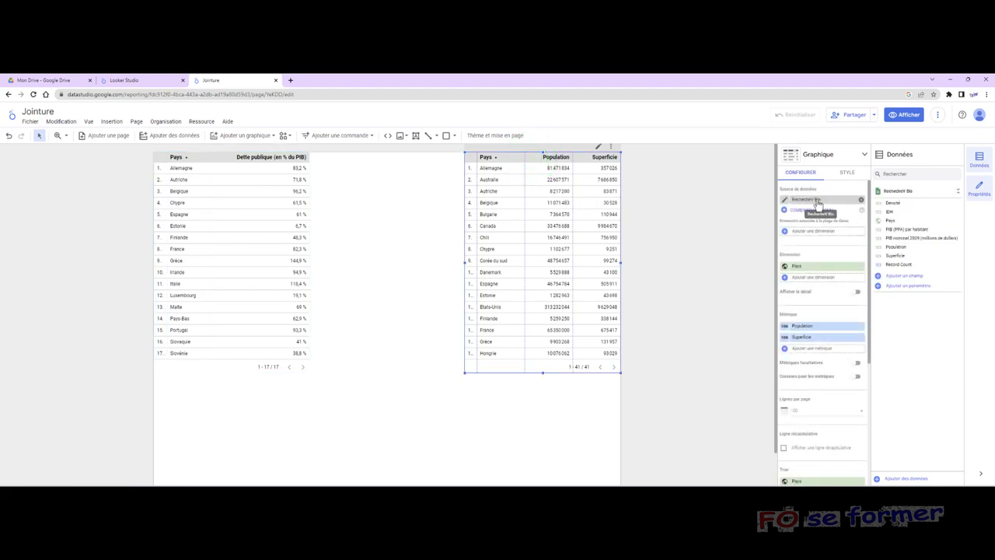
{"action": "left_click", "coordinate": [818, 201]}
{"action": "left_click", "coordinate": [821, 261]}
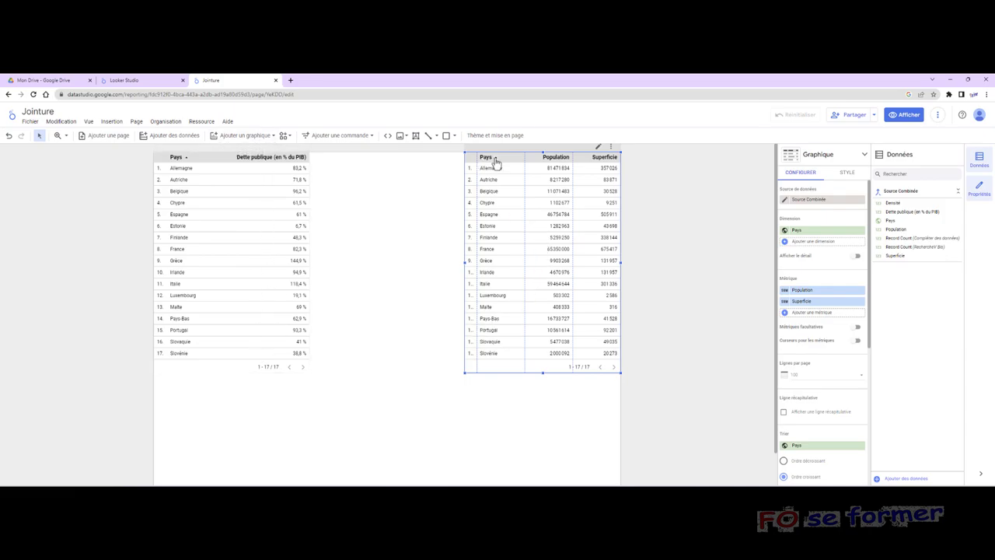
{"action": "left_click_drag", "start_coordinate": [472, 157], "coordinate": [476, 157]}
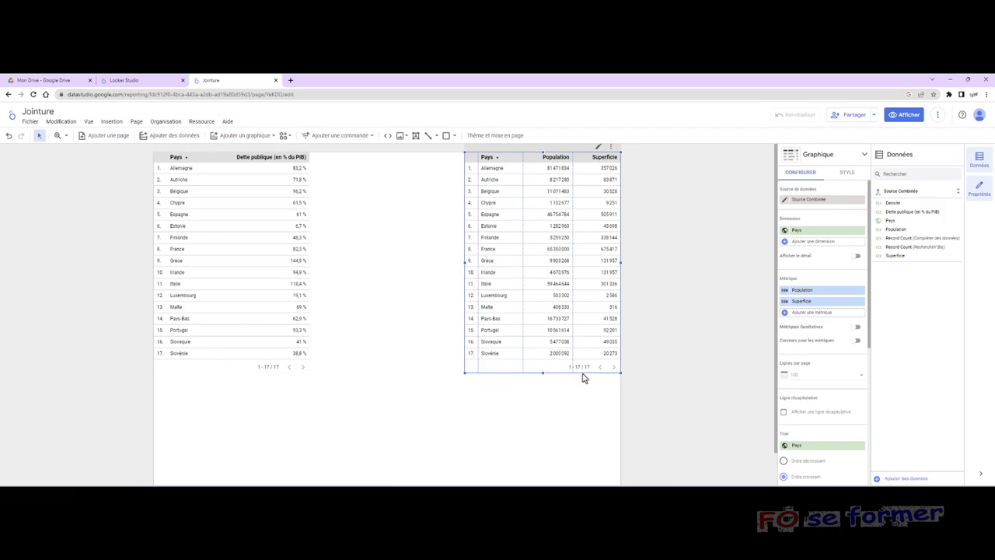
Change the join operator of the Source Combinée combination to Externe droite, save it and return to the report
{"action": "left_click", "coordinate": [201, 121]}
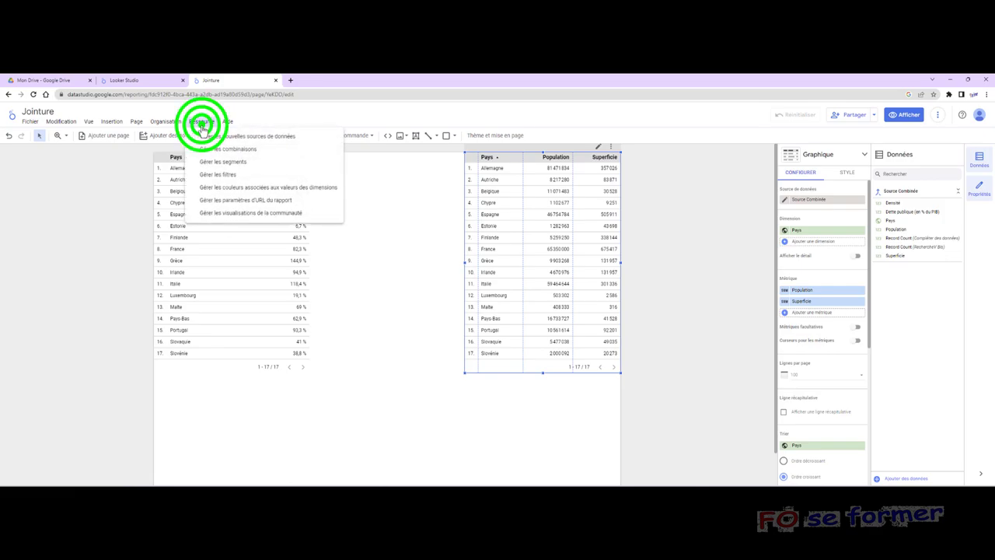
{"action": "left_click", "coordinate": [223, 149]}
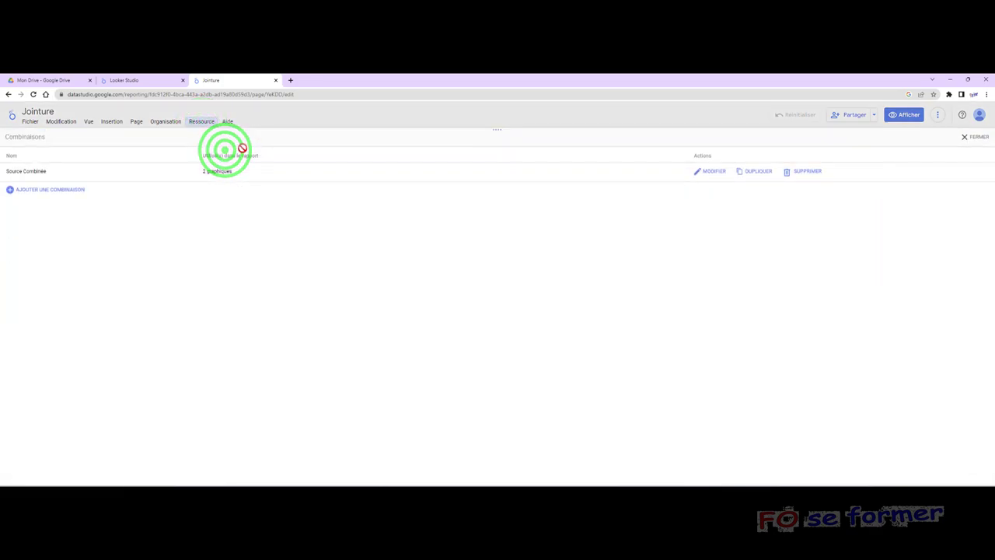
{"action": "left_click", "coordinate": [254, 172]}
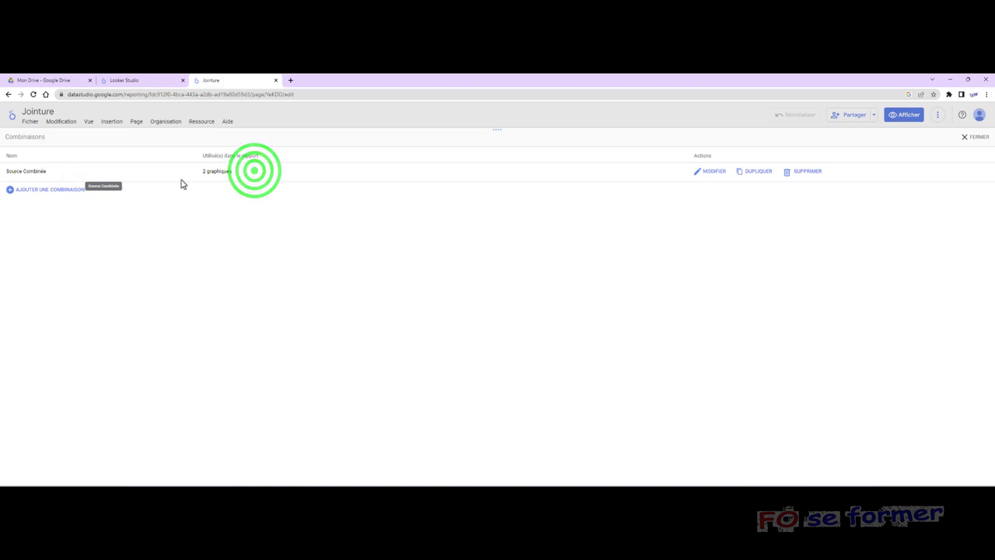
{"action": "left_click", "coordinate": [712, 177]}
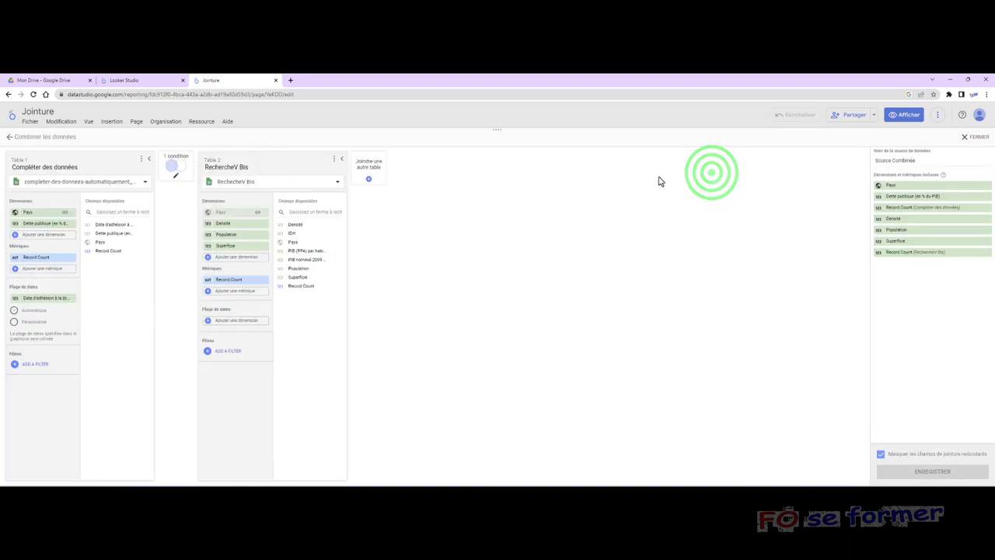
{"action": "left_click", "coordinate": [173, 177]}
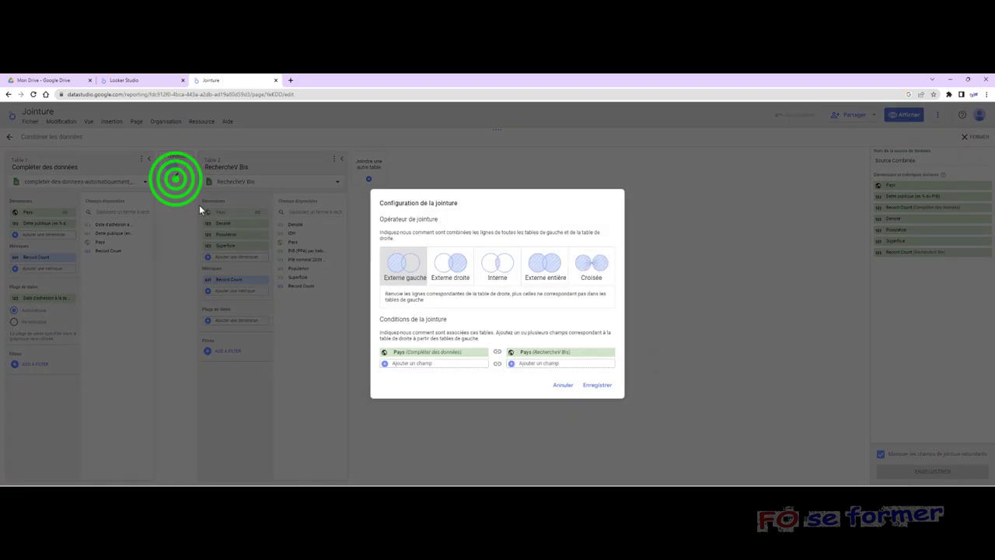
{"action": "left_click", "coordinate": [467, 266]}
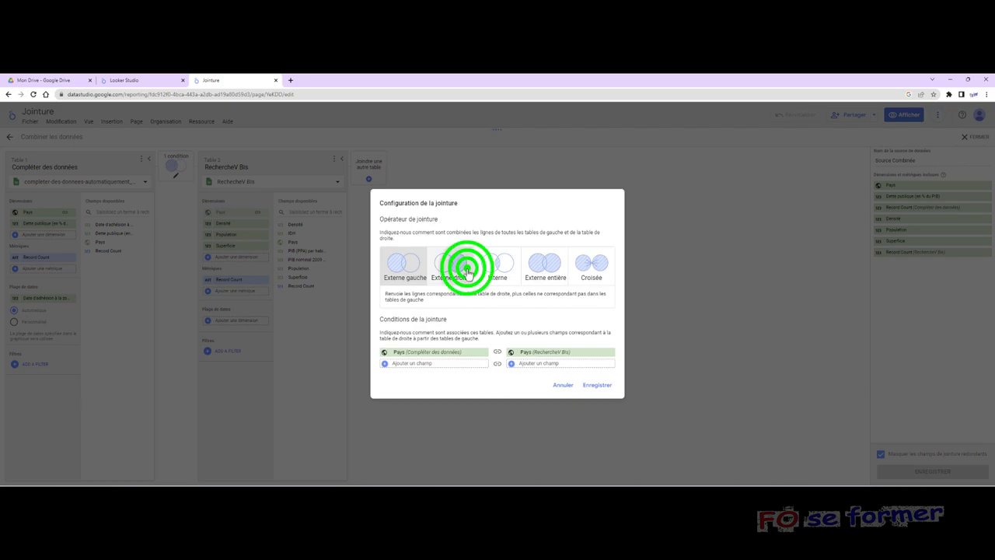
{"action": "left_click", "coordinate": [597, 387]}
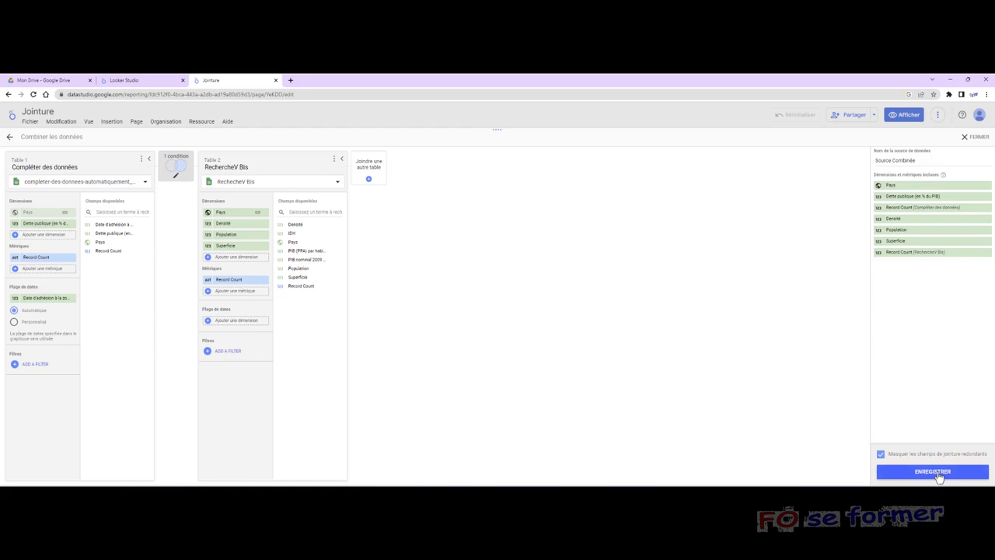
{"action": "left_click", "coordinate": [937, 472]}
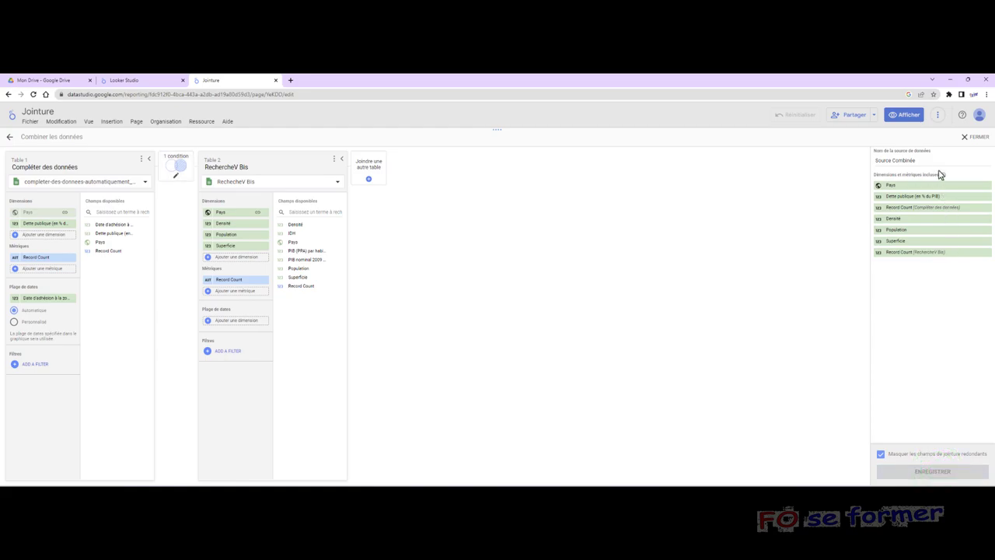
{"action": "left_click", "coordinate": [968, 136]}
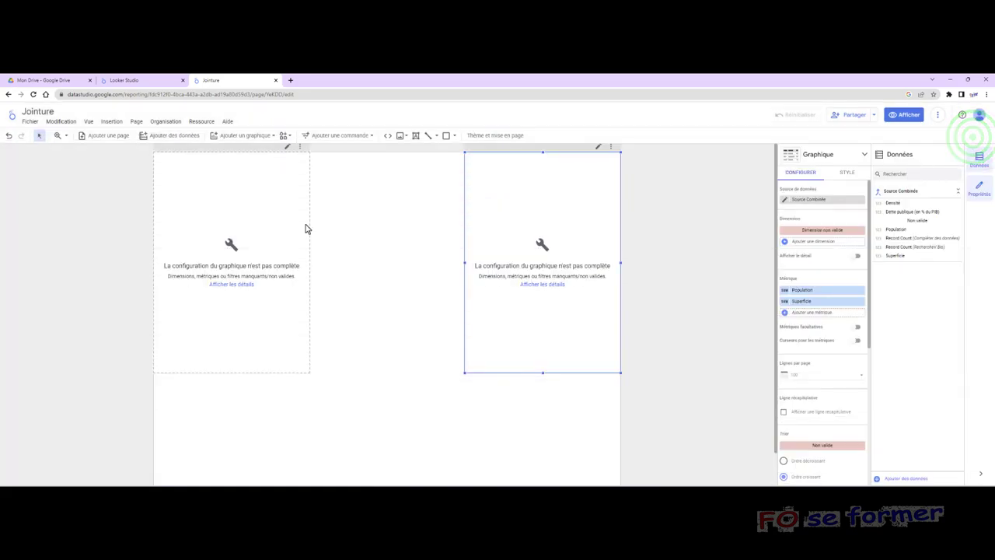
Replace the invalid dimension of both tables with Pays from RechercheV Bis and widen the Dette publique (en % du PIB) column
{"action": "left_click", "coordinate": [241, 276]}
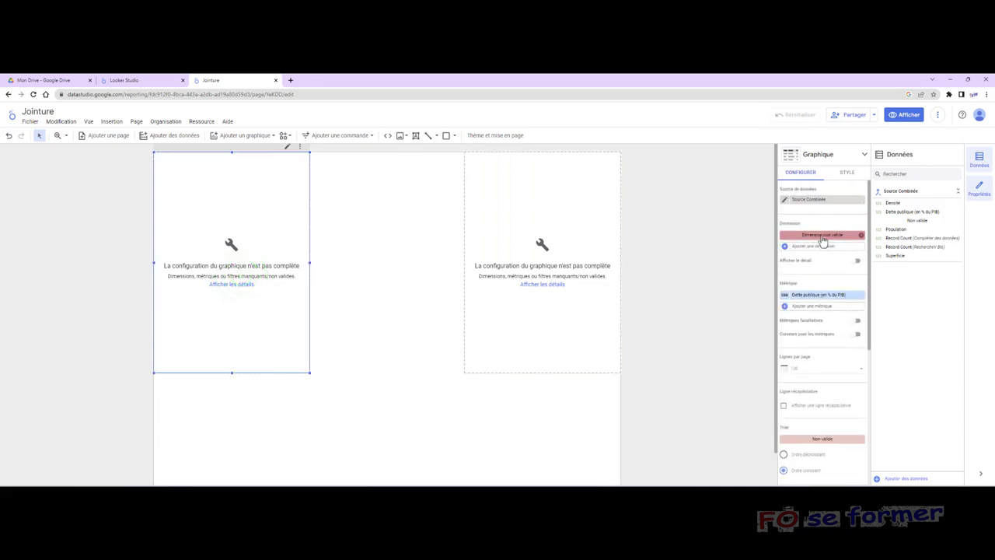
{"action": "left_click", "coordinate": [822, 237]}
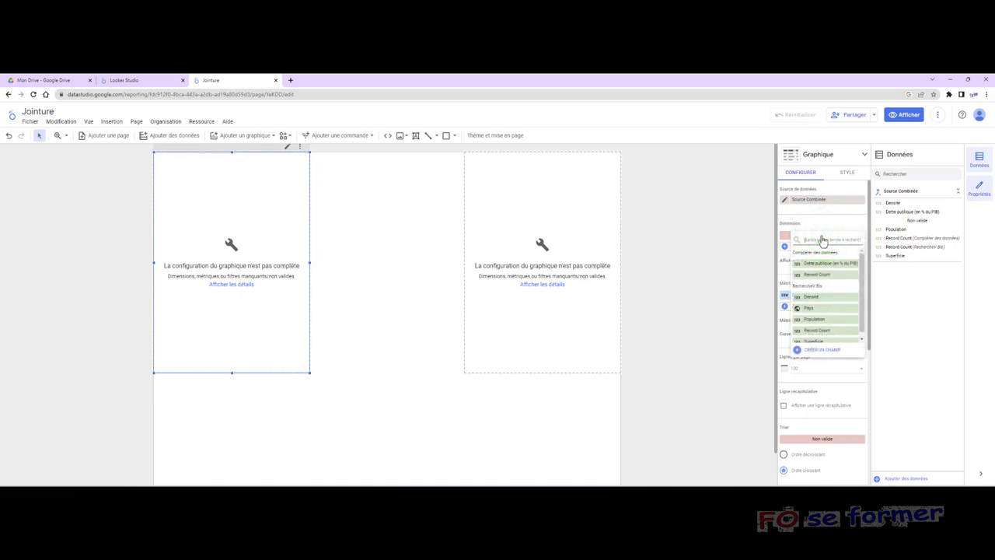
{"action": "left_click", "coordinate": [816, 308]}
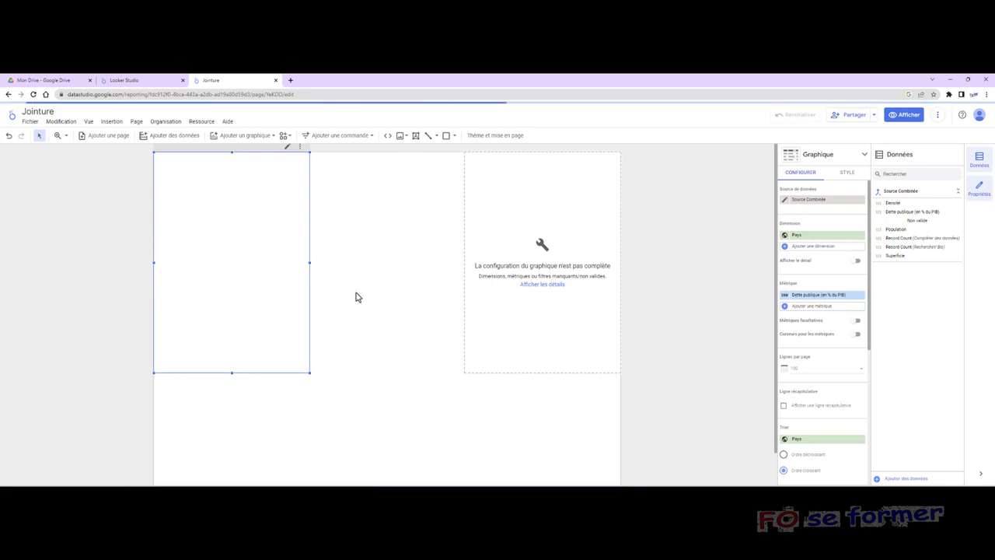
{"action": "left_click", "coordinate": [561, 268]}
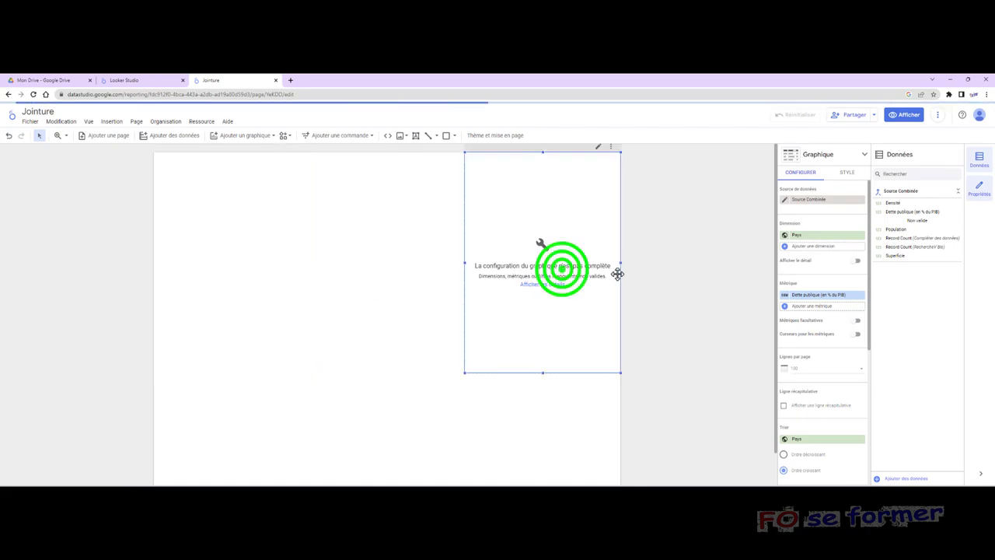
{"action": "left_click", "coordinate": [830, 236]}
{"action": "left_click", "coordinate": [827, 309]}
{"action": "left_click", "coordinate": [385, 379]}
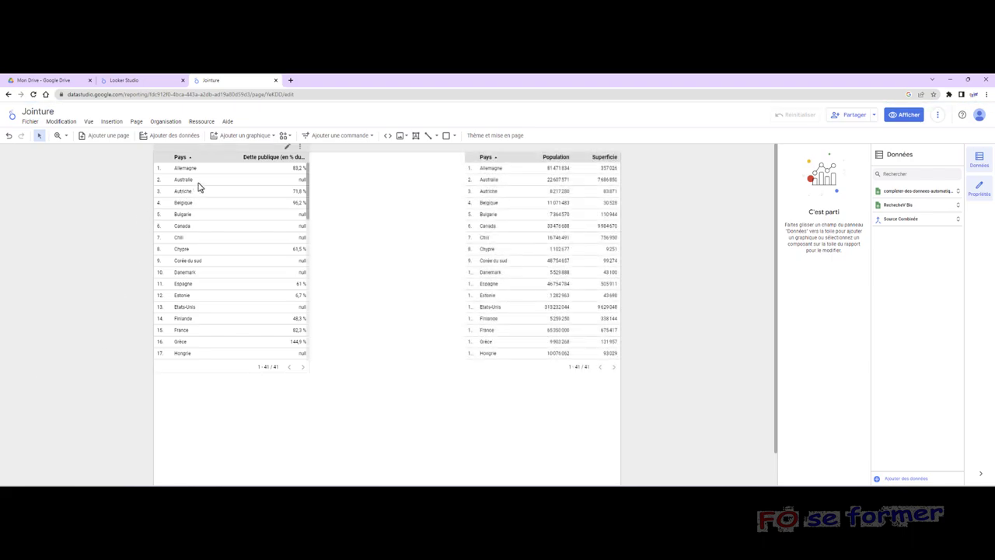
{"action": "left_click", "coordinate": [237, 159]}
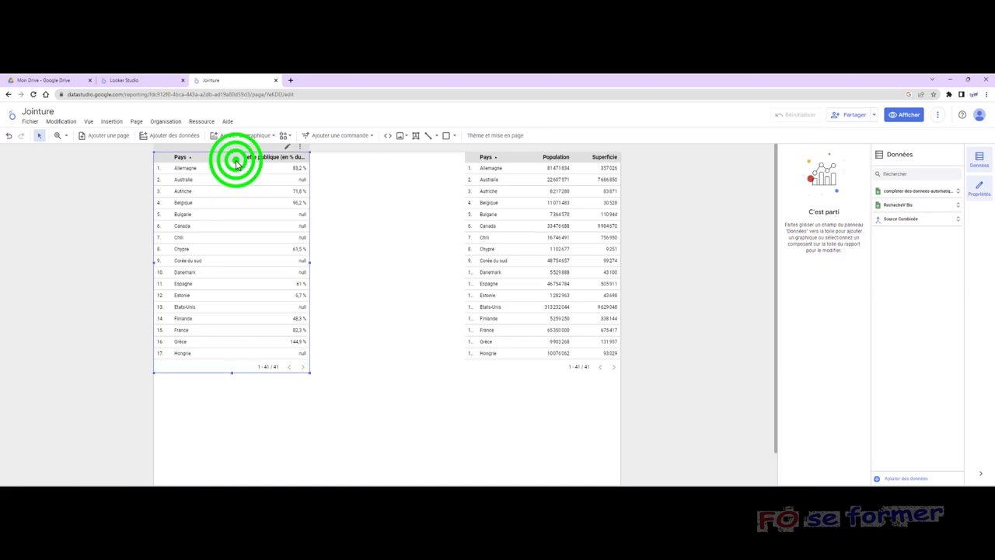
{"action": "double_click", "coordinate": [240, 159]}
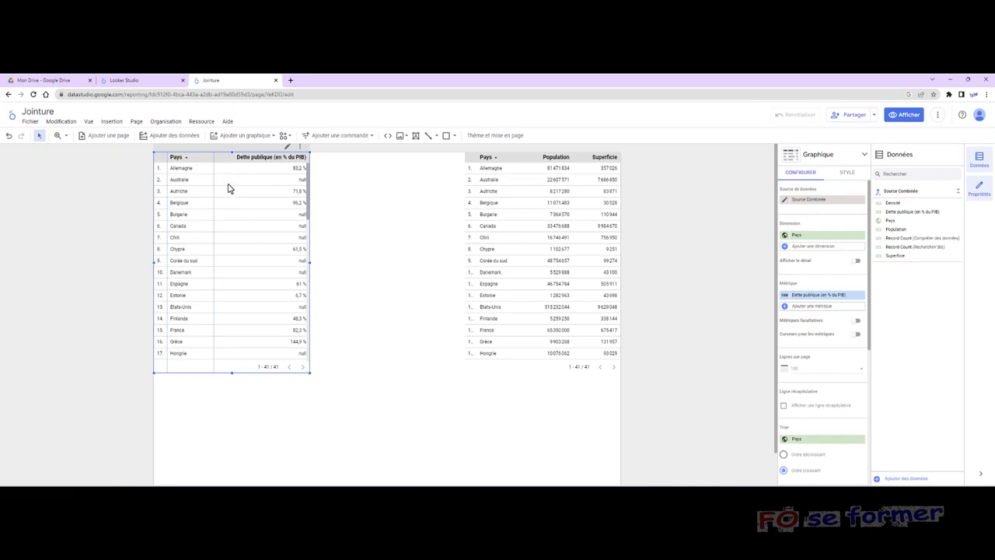
Change the join operator of the Source Combinée combination to Interne and save the combined source
{"action": "left_click", "coordinate": [202, 121]}
{"action": "left_click", "coordinate": [277, 149]}
{"action": "left_click", "coordinate": [716, 176]}
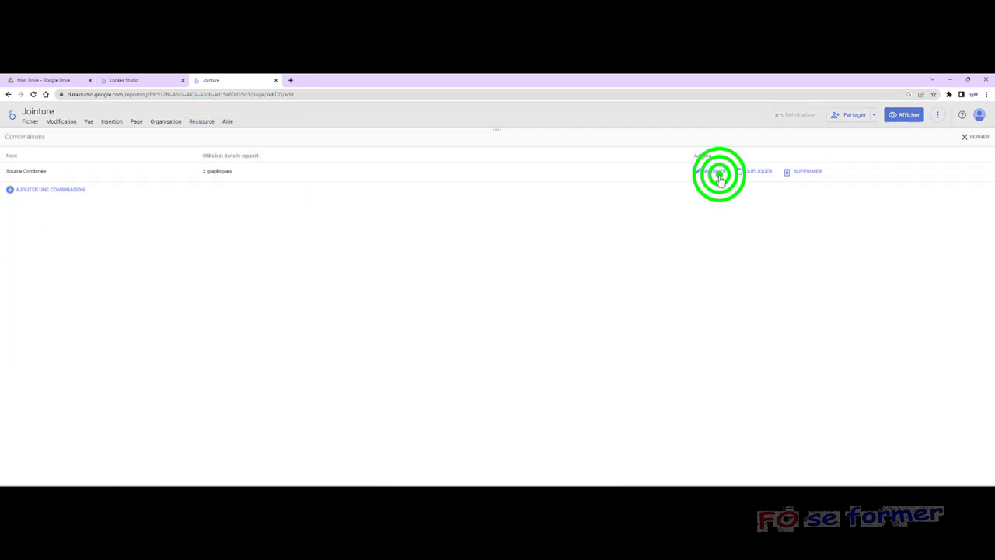
{"action": "left_click", "coordinate": [177, 170]}
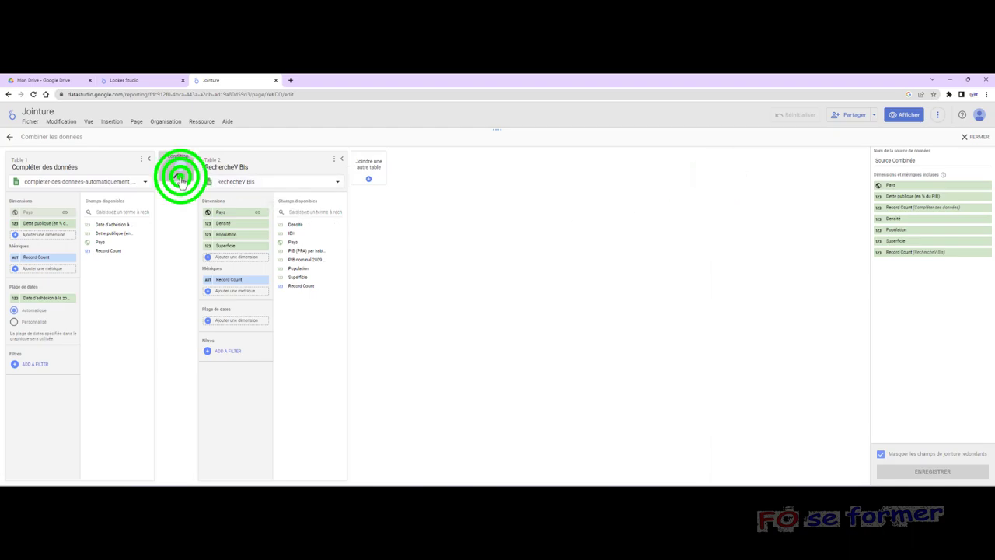
{"action": "left_click", "coordinate": [496, 270]}
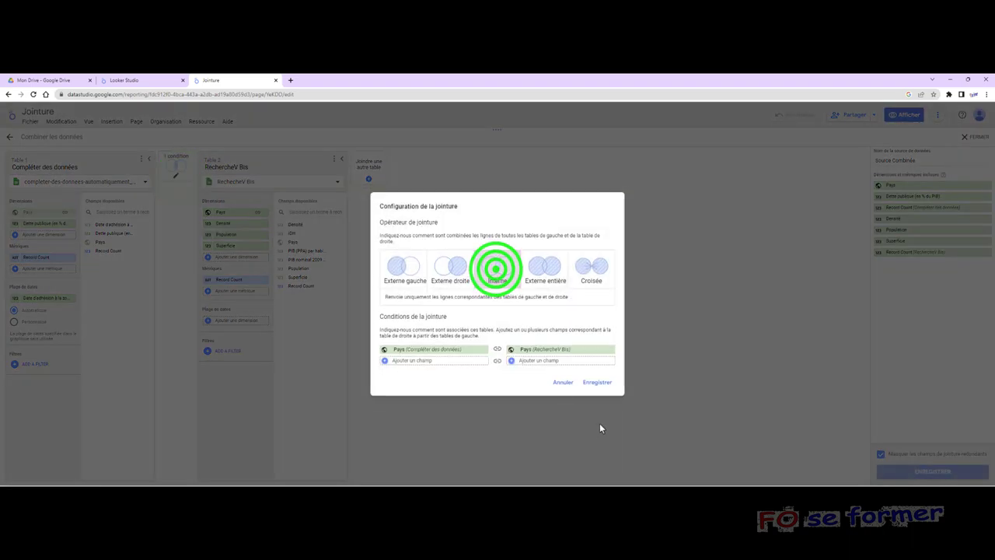
{"action": "left_click", "coordinate": [604, 382]}
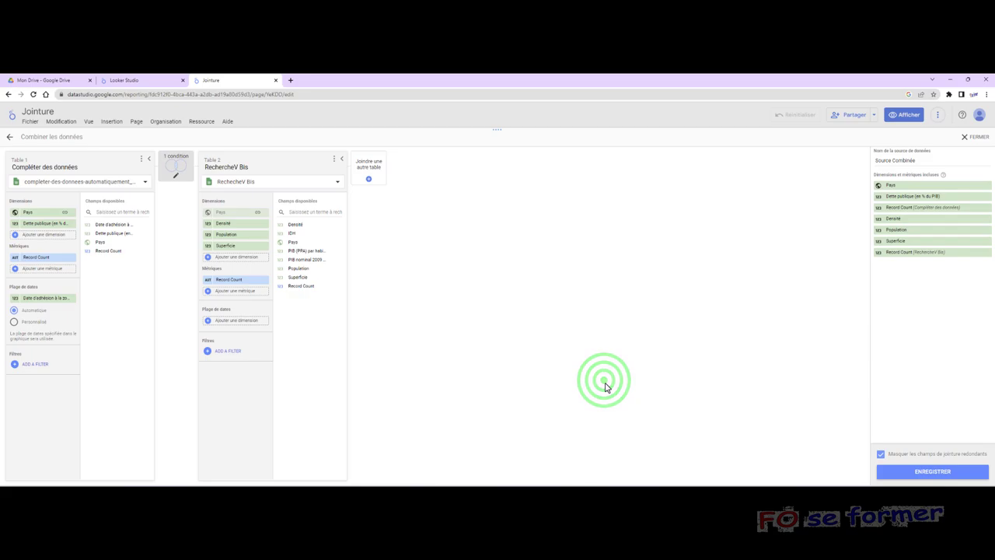
{"action": "left_click", "coordinate": [944, 471]}
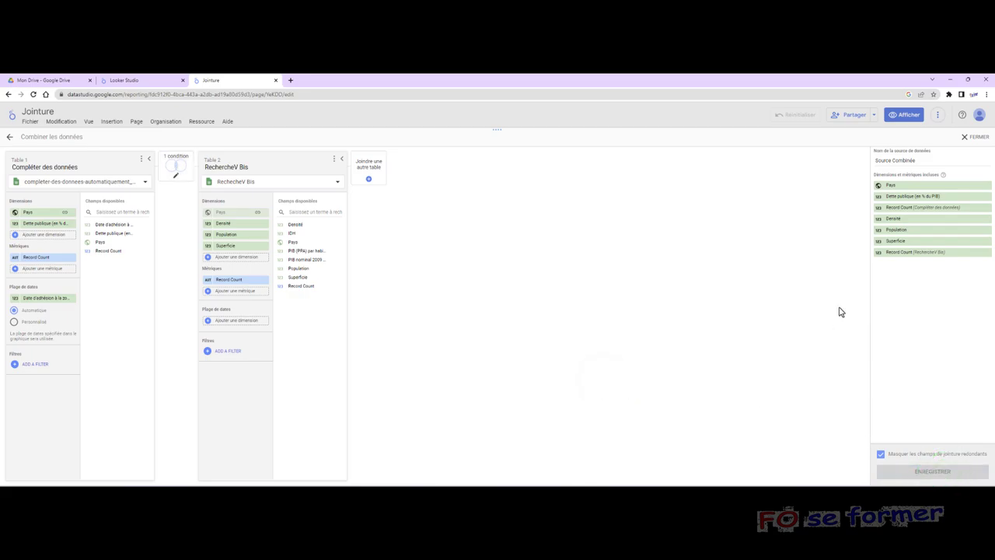
Return to the report and replace the invalid dimension of both tables with Pays from Compléter des données
{"action": "left_click", "coordinate": [970, 137]}
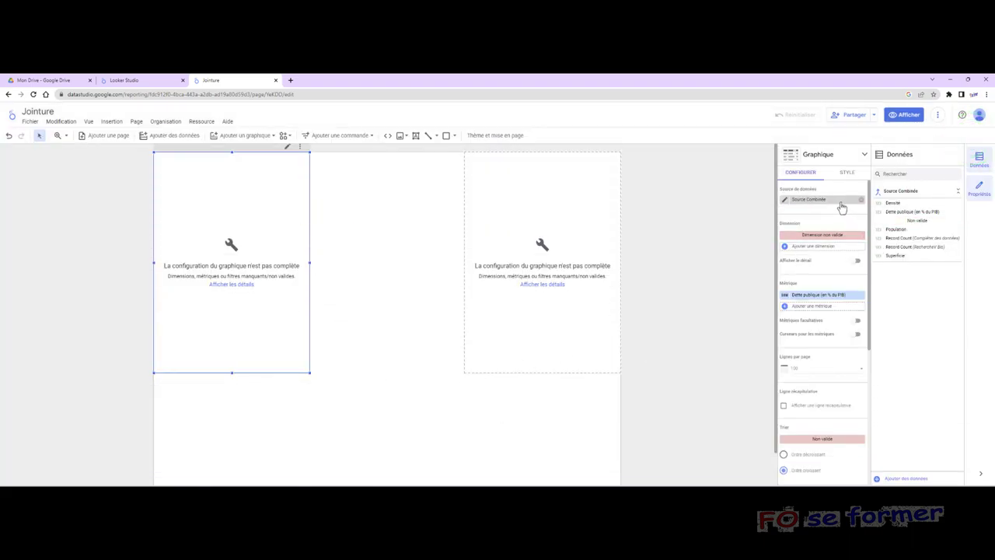
{"action": "left_click", "coordinate": [834, 233]}
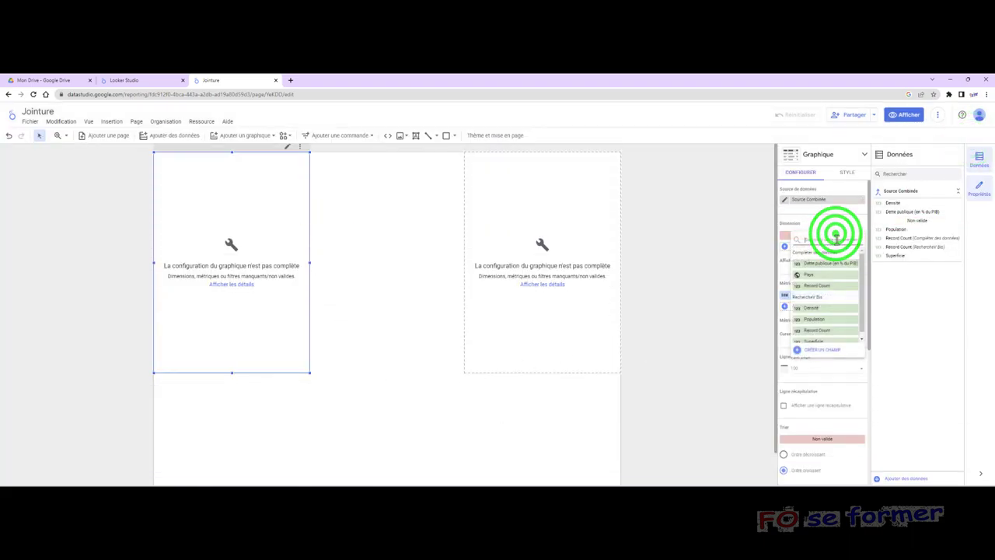
{"action": "left_click", "coordinate": [829, 274]}
{"action": "left_click", "coordinate": [723, 292]}
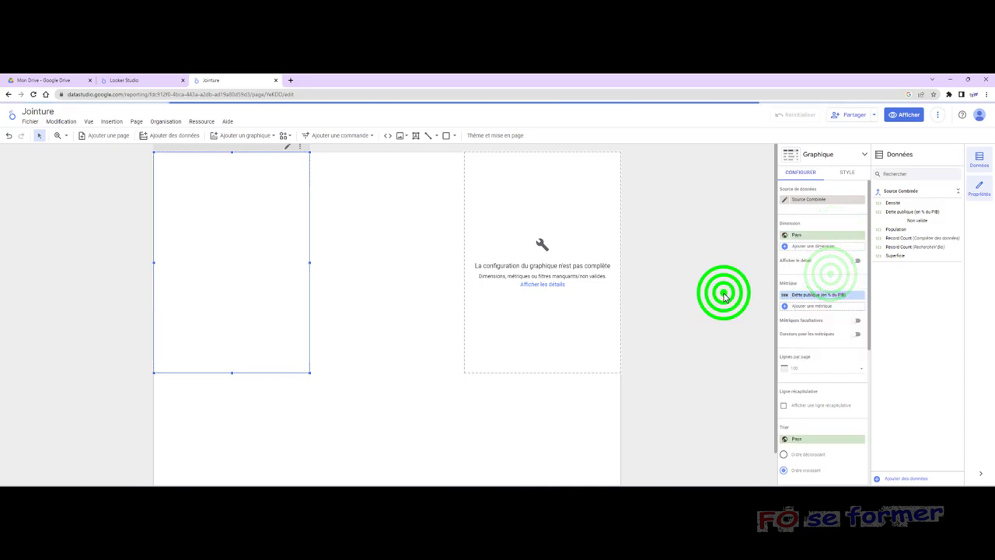
{"action": "left_click", "coordinate": [544, 203]}
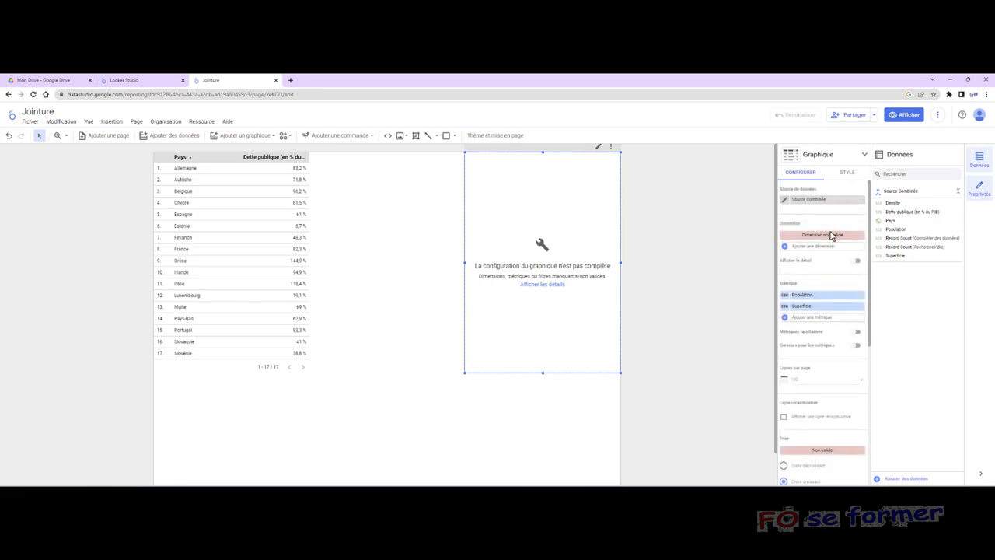
{"action": "left_click", "coordinate": [827, 237]}
{"action": "left_click", "coordinate": [827, 274]}
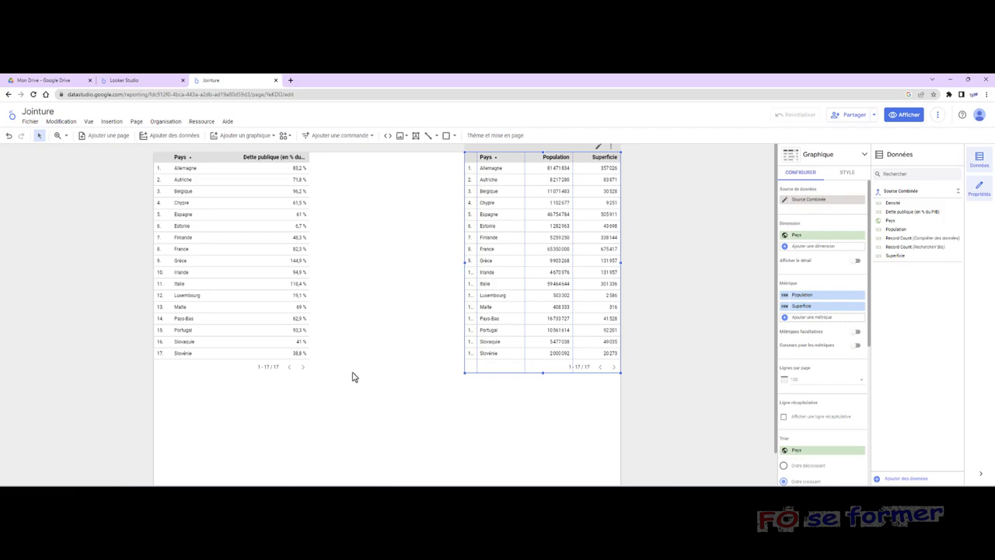
Change the join operator of the Source Combinée combination to Externe entière, save the combined source and return to the report
{"action": "left_click", "coordinate": [197, 122]}
{"action": "left_click", "coordinate": [210, 145]}
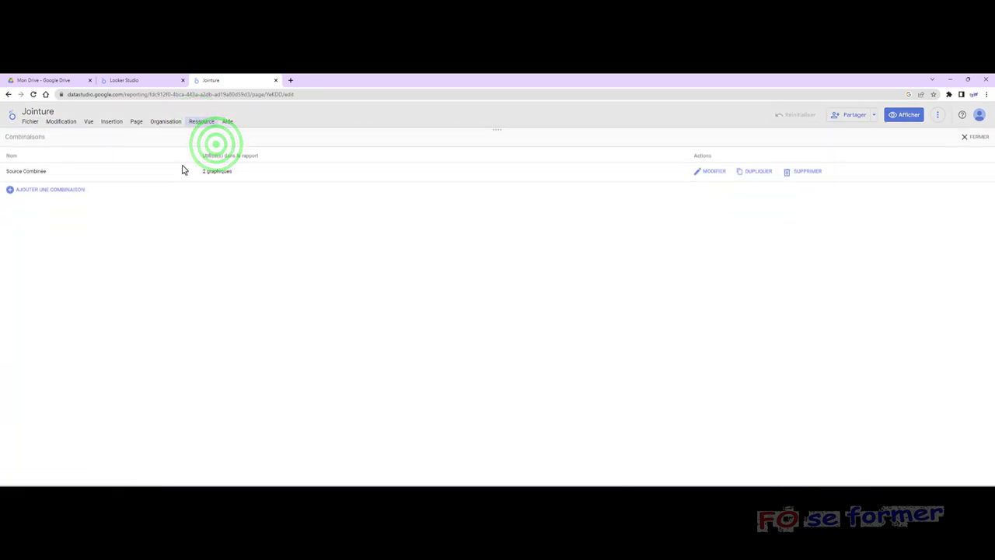
{"action": "left_click", "coordinate": [713, 171]}
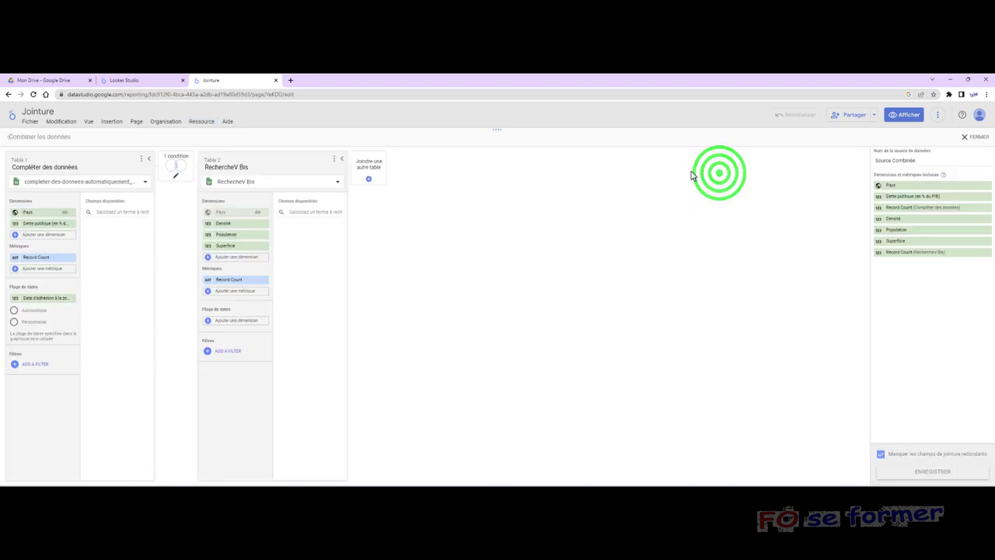
{"action": "left_click", "coordinate": [176, 168]}
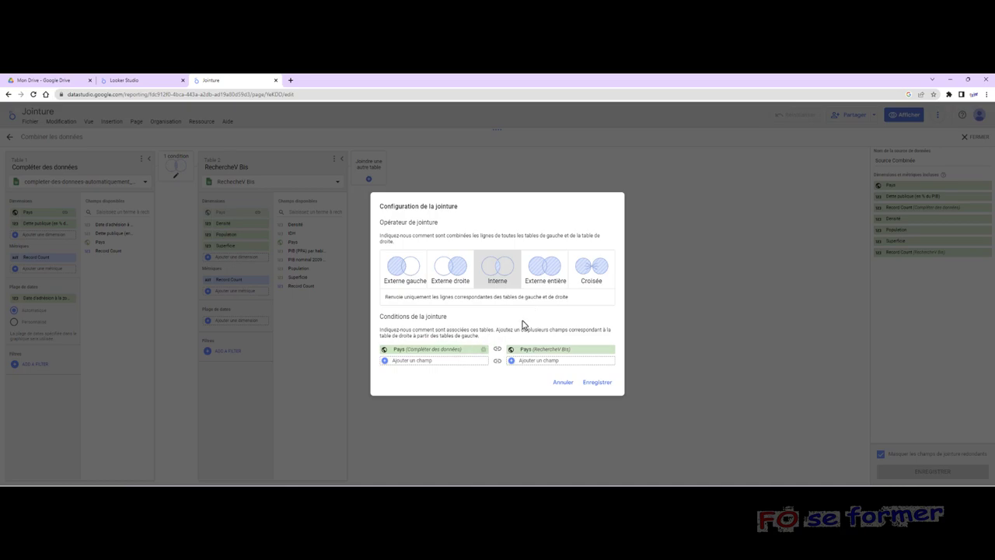
{"action": "left_click", "coordinate": [545, 284]}
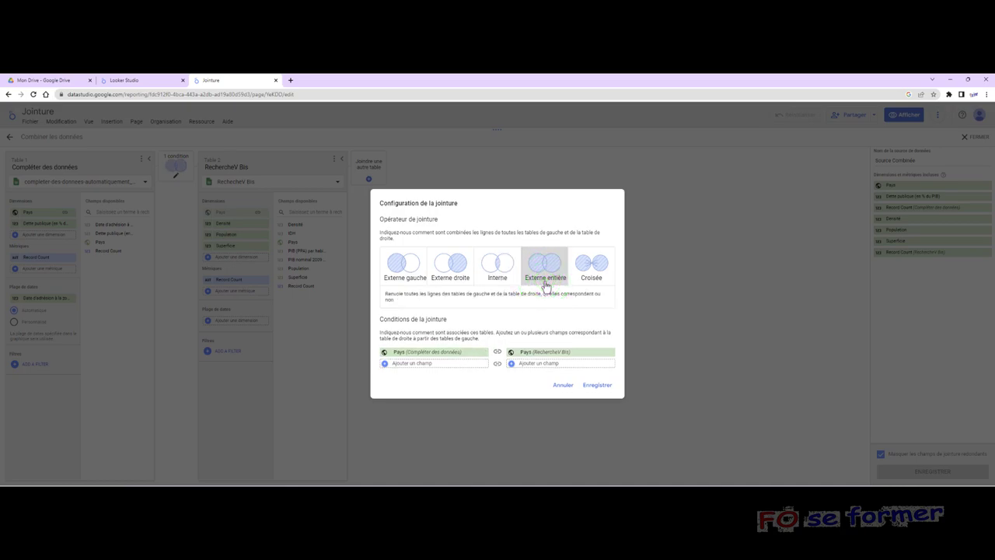
{"action": "left_click", "coordinate": [598, 386]}
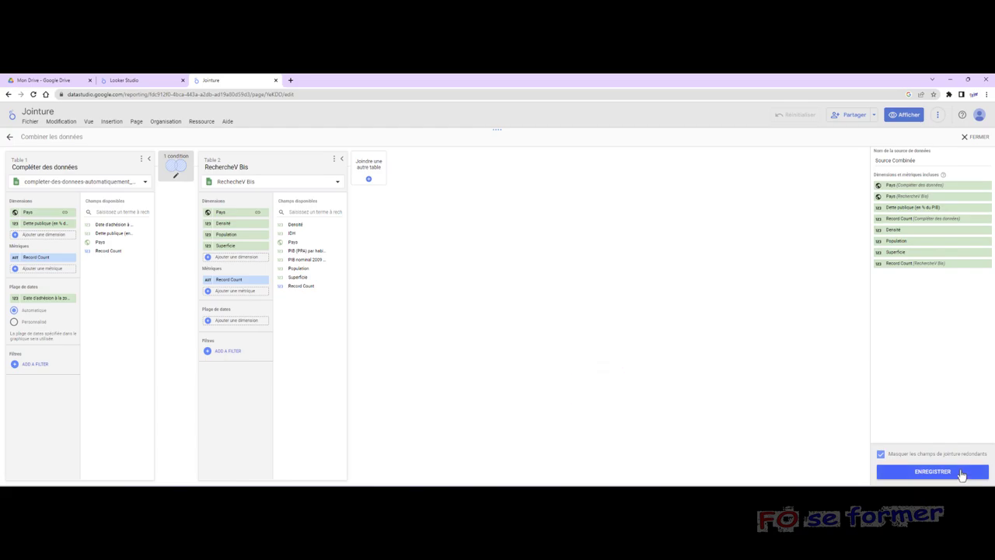
{"action": "left_click", "coordinate": [962, 473]}
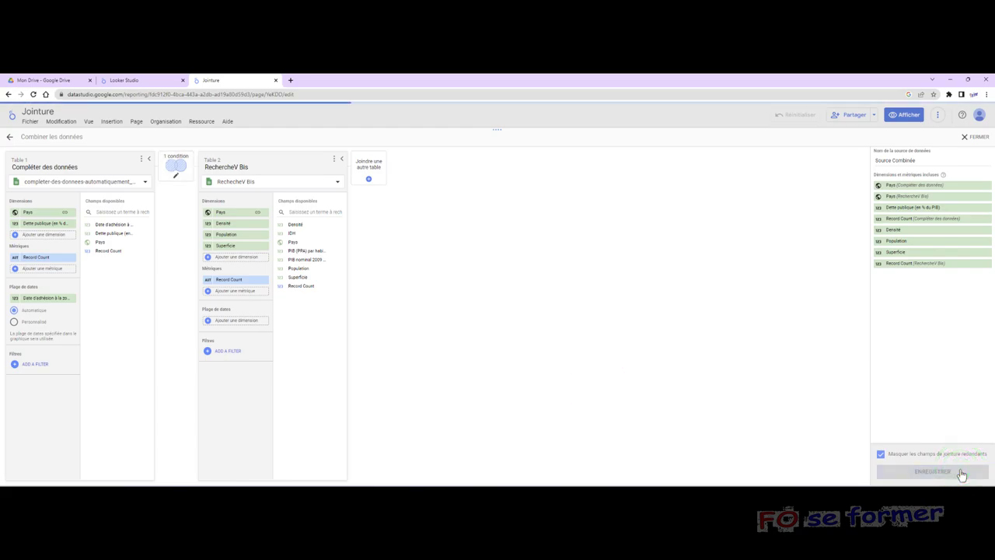
{"action": "left_click", "coordinate": [977, 142]}
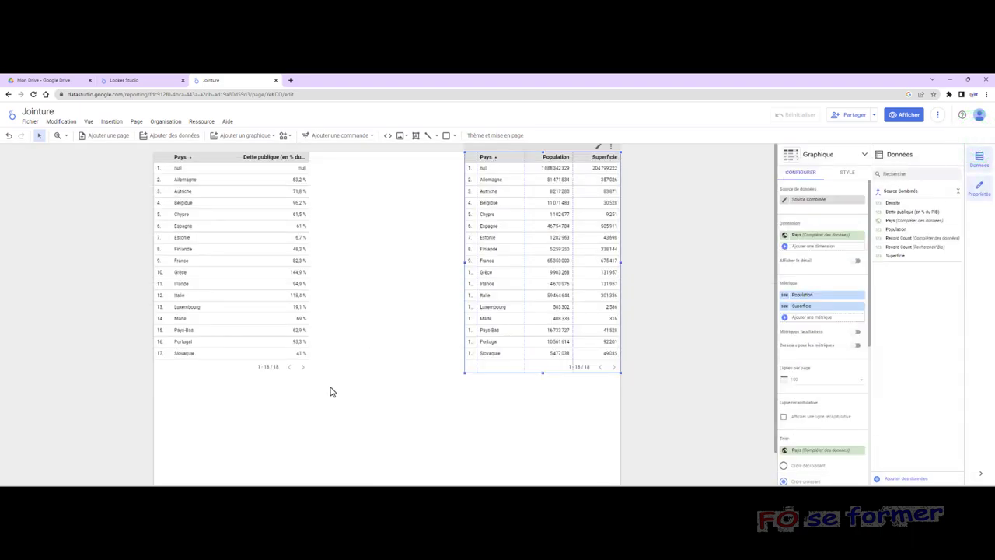
Widen the row number column of the Population and Superficie table slightly
{"action": "left_click", "coordinate": [308, 403]}
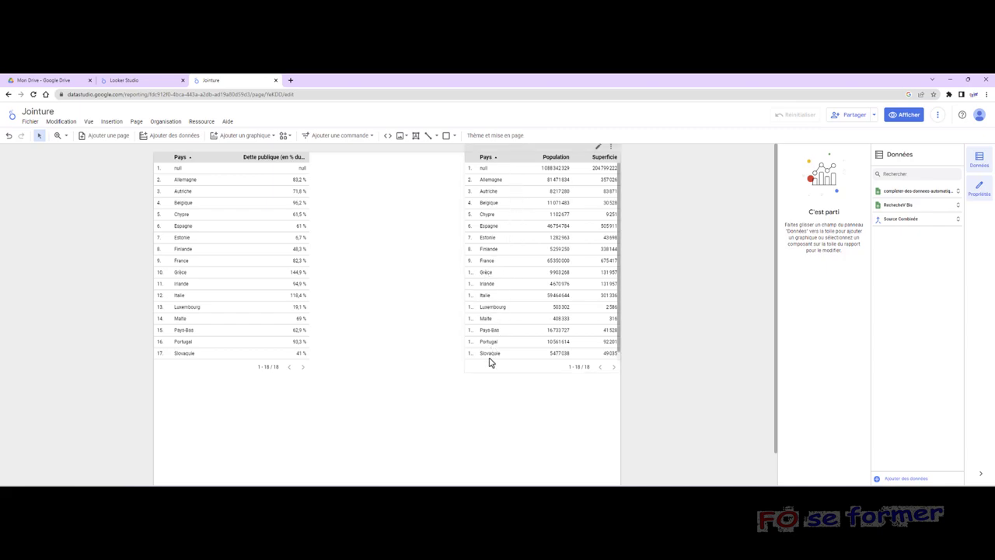
{"action": "left_click", "coordinate": [472, 159]}
{"action": "left_click_drag", "start_coordinate": [476, 157], "coordinate": [478, 157]}
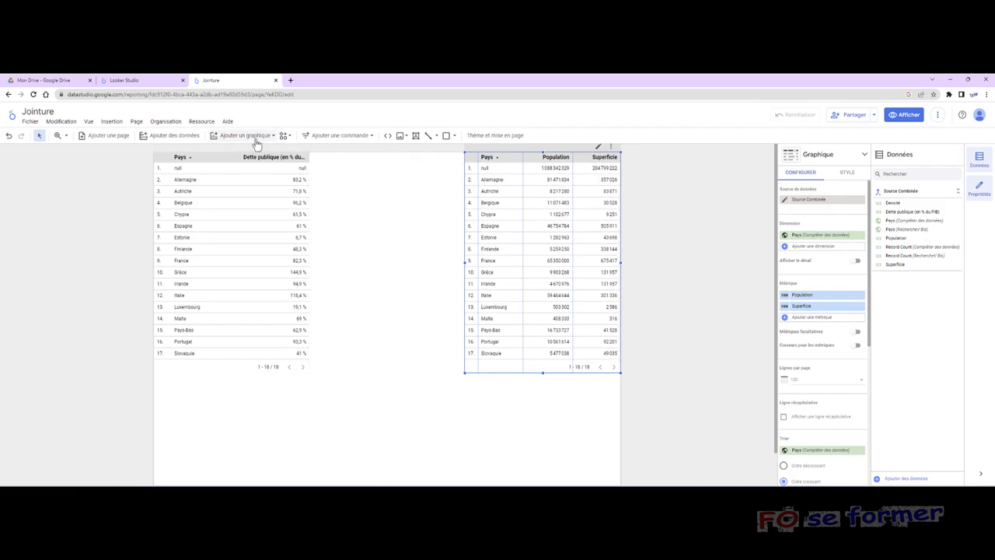
Reopen the Source Combinée combination for editing and set its join operator to Croisée
{"action": "left_click", "coordinate": [209, 122]}
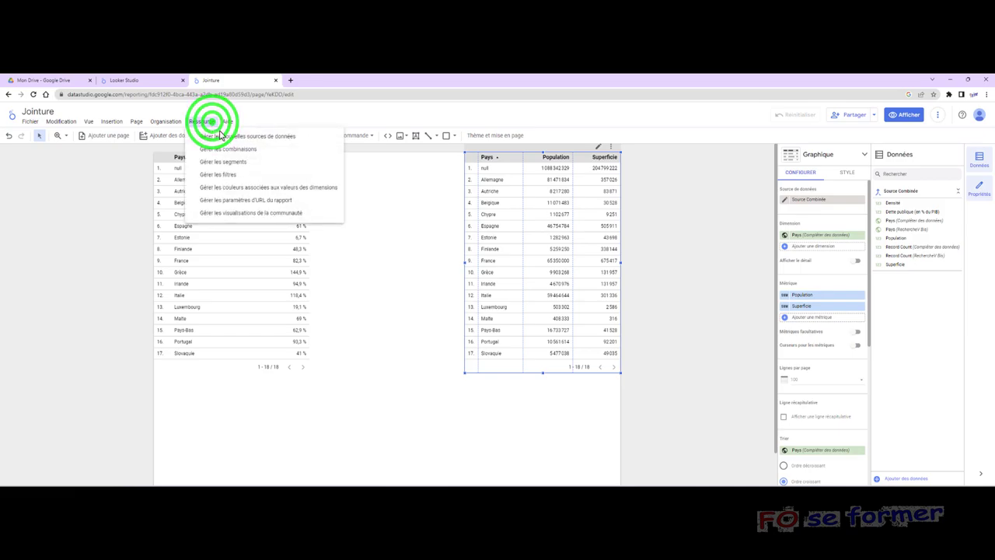
{"action": "left_click", "coordinate": [233, 148]}
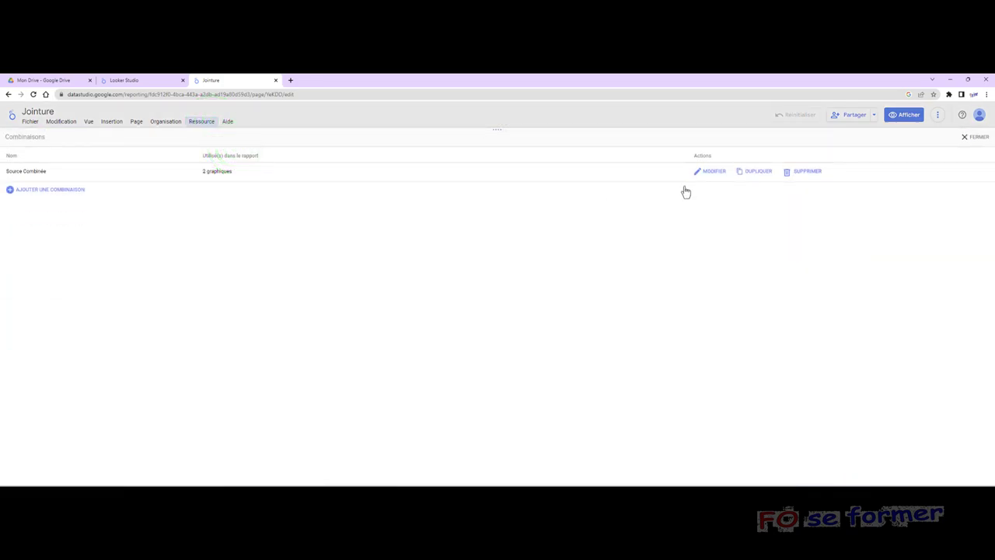
{"action": "left_click", "coordinate": [709, 171]}
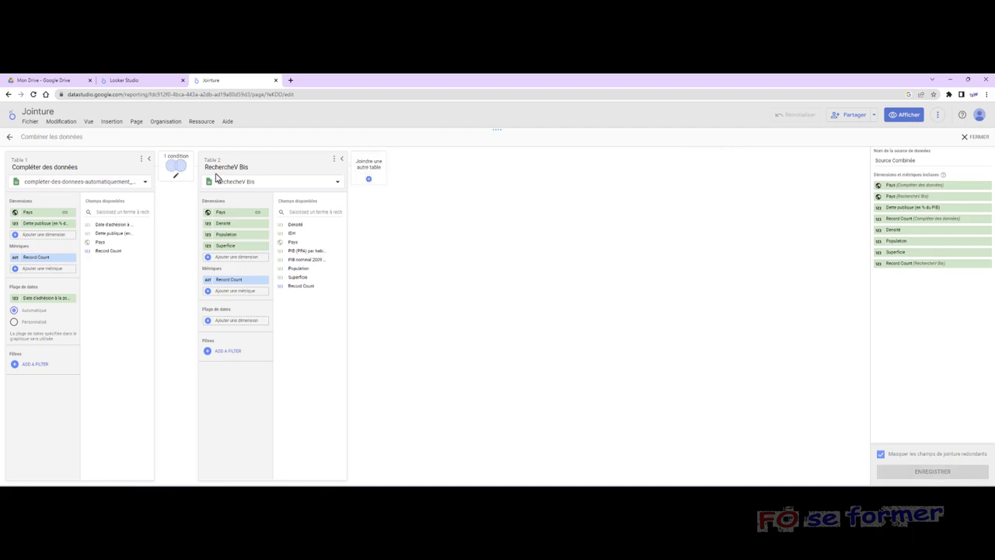
{"action": "left_click", "coordinate": [175, 169]}
{"action": "left_click", "coordinate": [589, 264]}
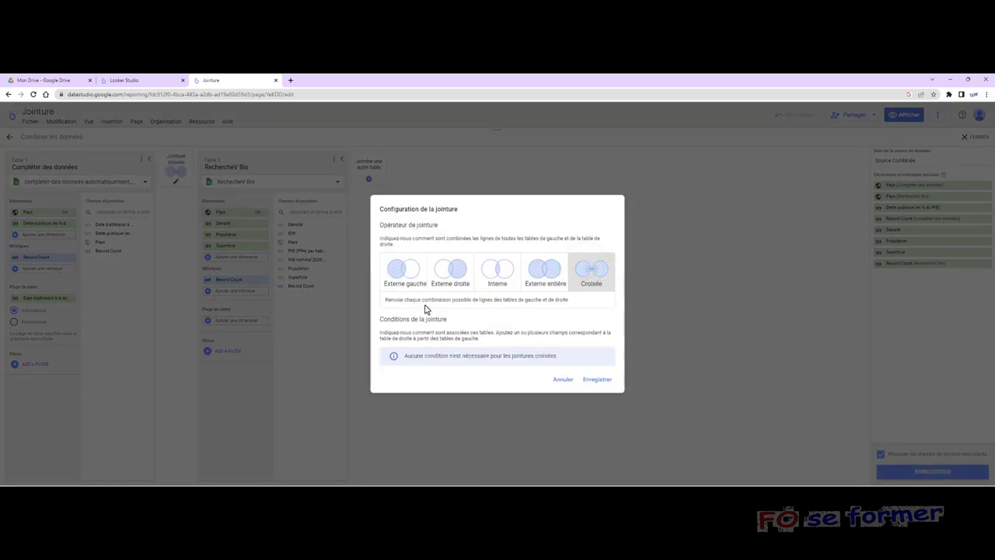